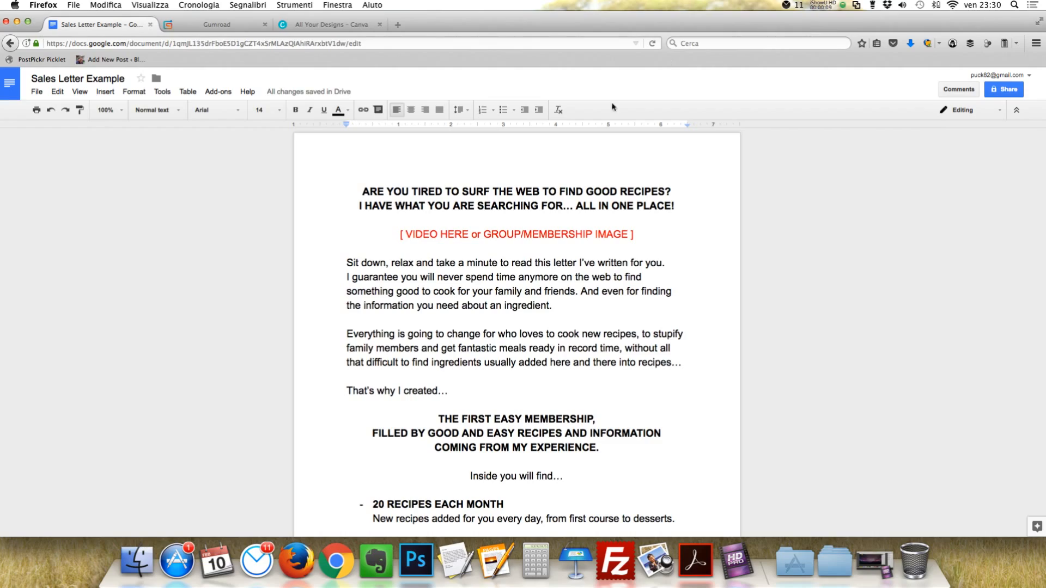
Read through the sales letter example from beginning to end and return to its start
scroll(551, 150, down, 10)
scroll(551, 150, down, 10)
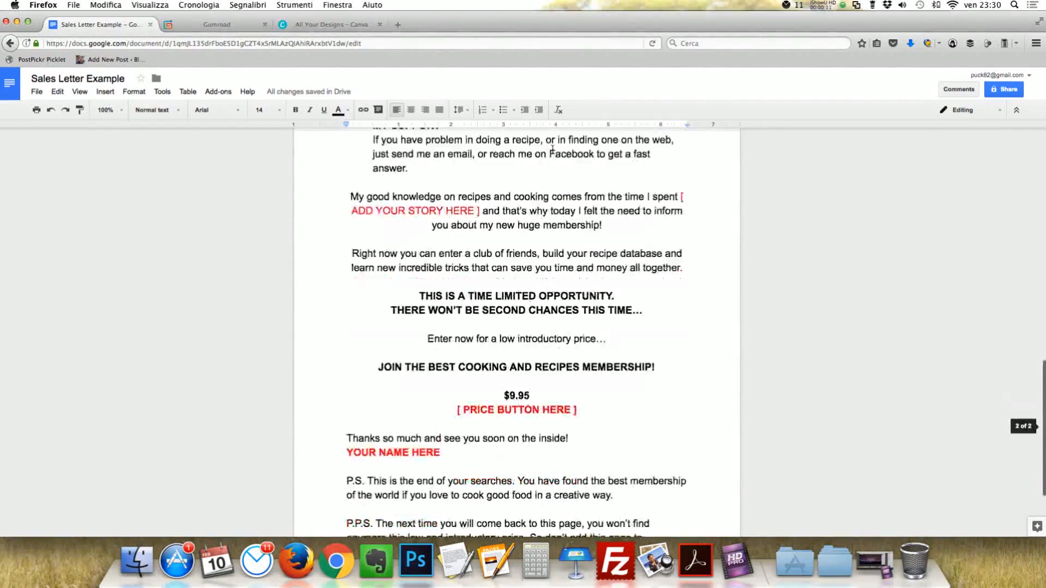
scroll(553, 150, up, 20)
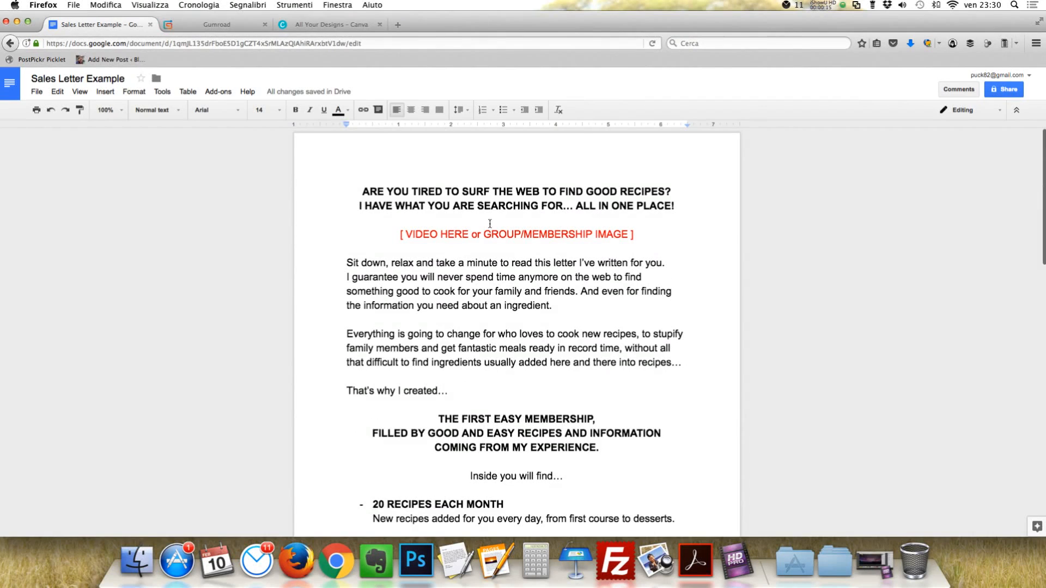
Switch to Gumroad and open the account settings
click(205, 28)
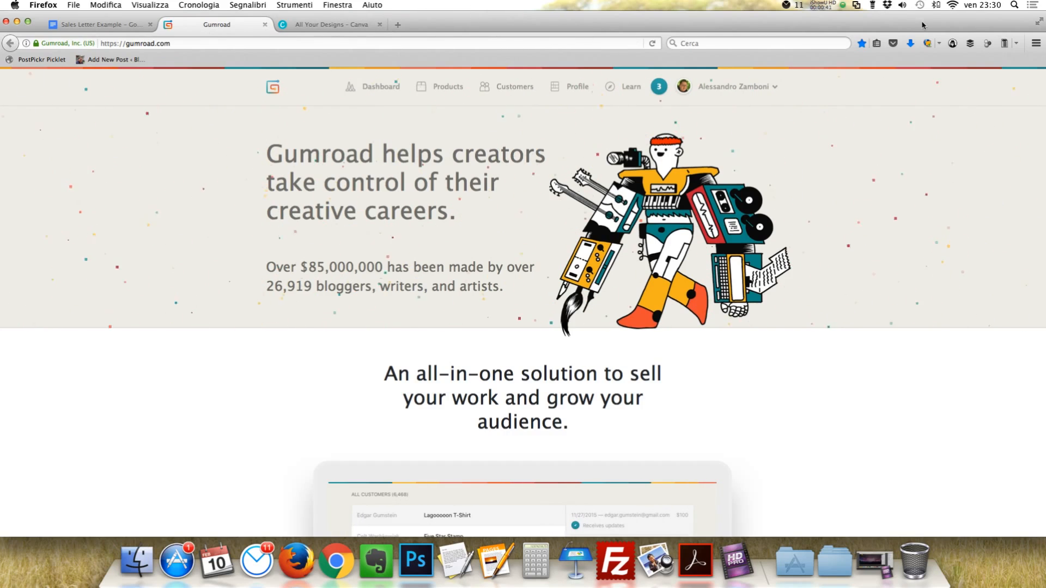
click(775, 88)
click(740, 201)
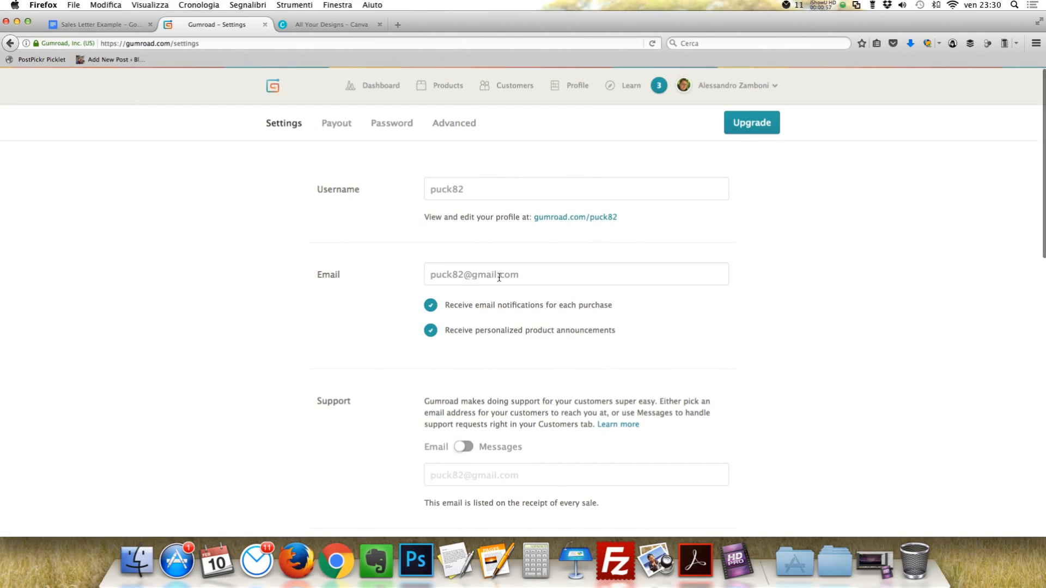
Set the account's time zone to -05:00 Eastern Time (US & Canada) and its selling currency to $ (US Dollars)
scroll(500, 277, down, 5)
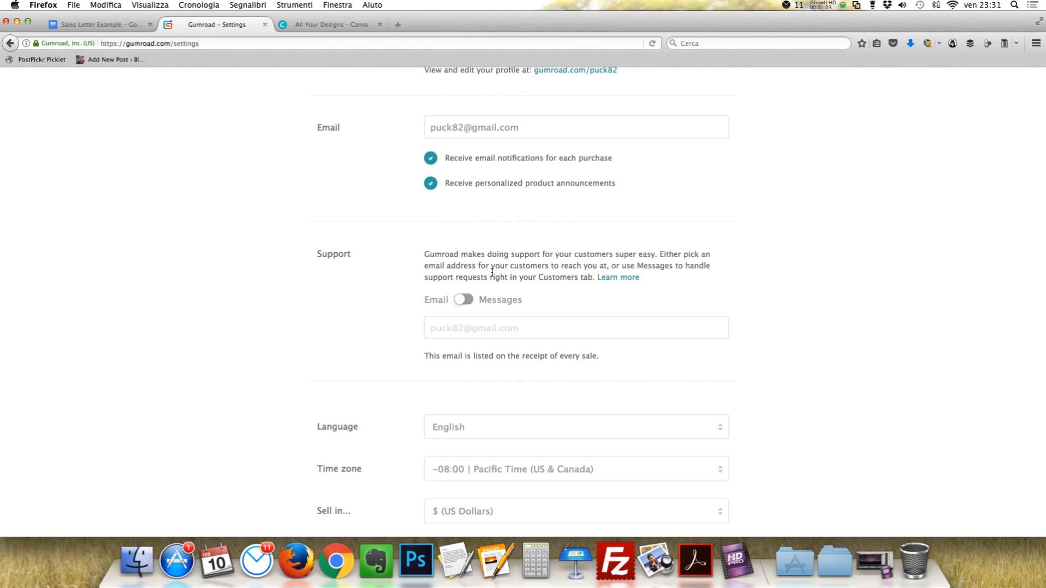
scroll(495, 270, down, 4)
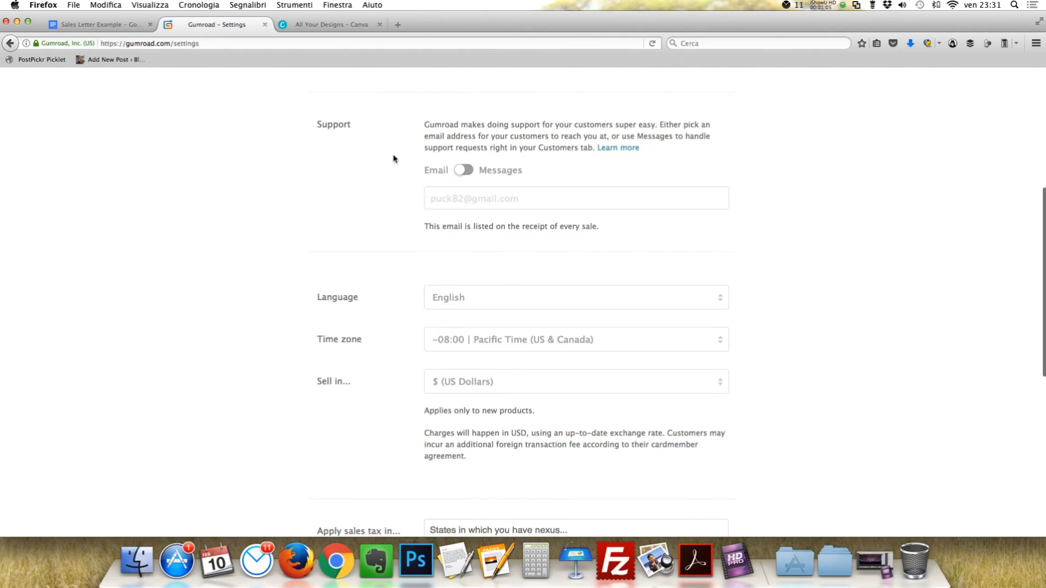
scroll(278, 215, down, 4)
click(444, 176)
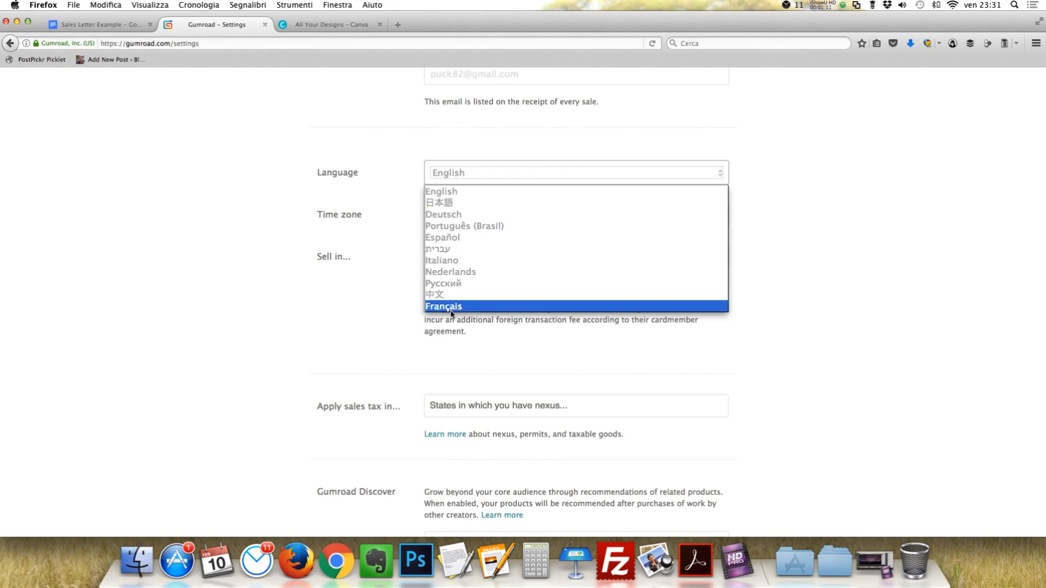
click(368, 200)
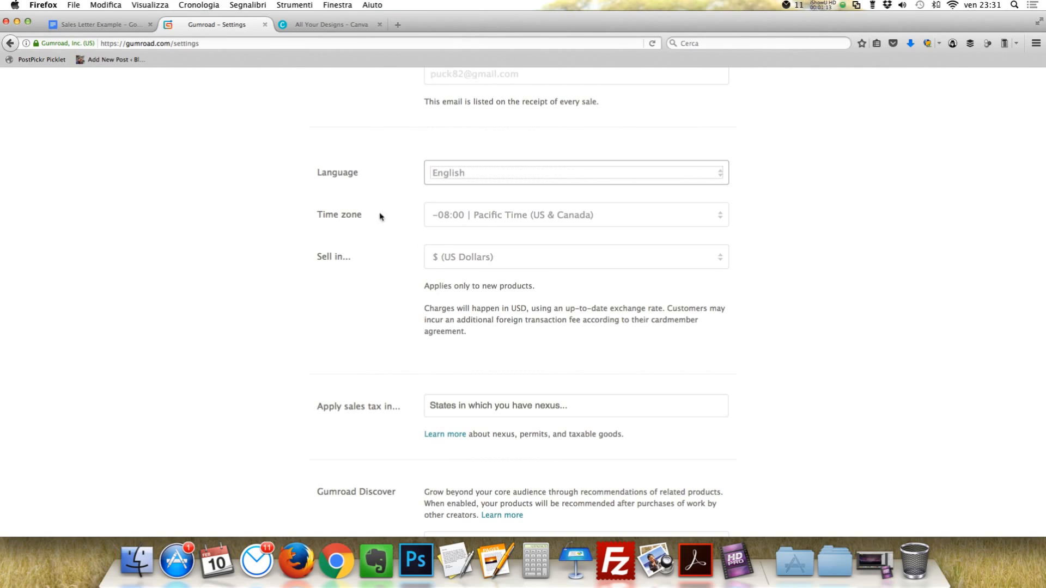
click(426, 218)
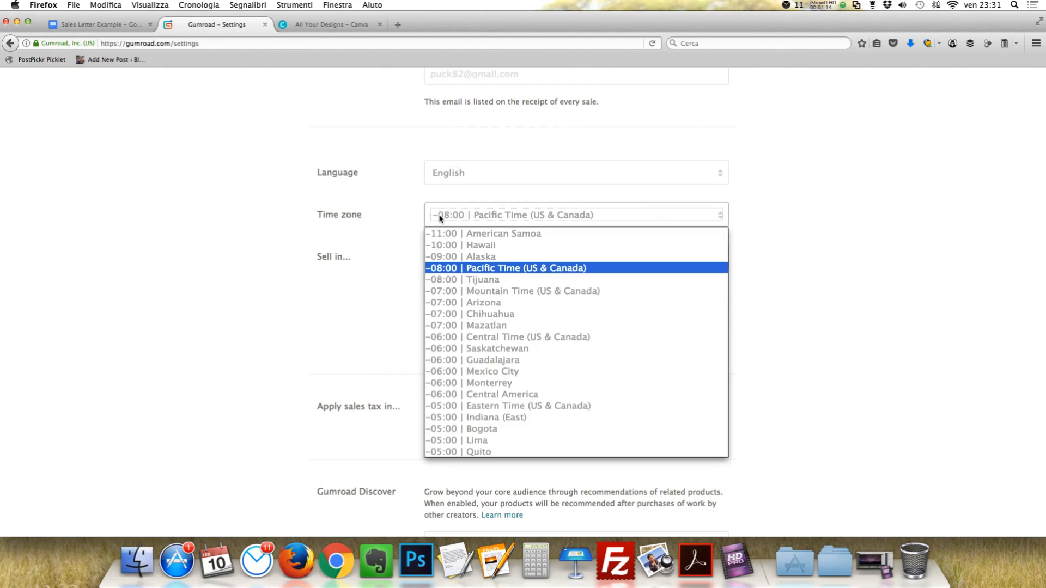
click(474, 408)
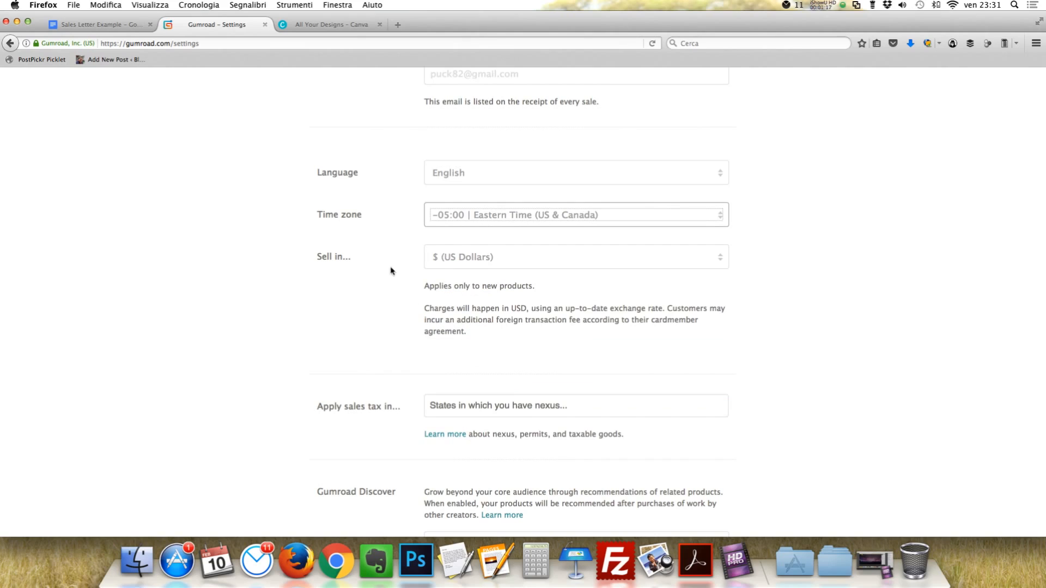
click(451, 261)
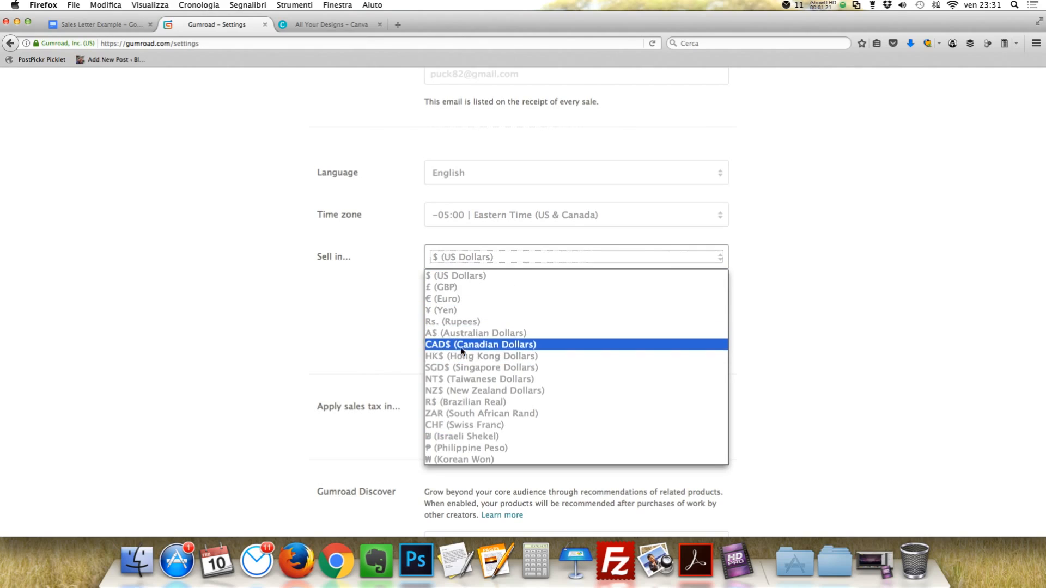
click(441, 276)
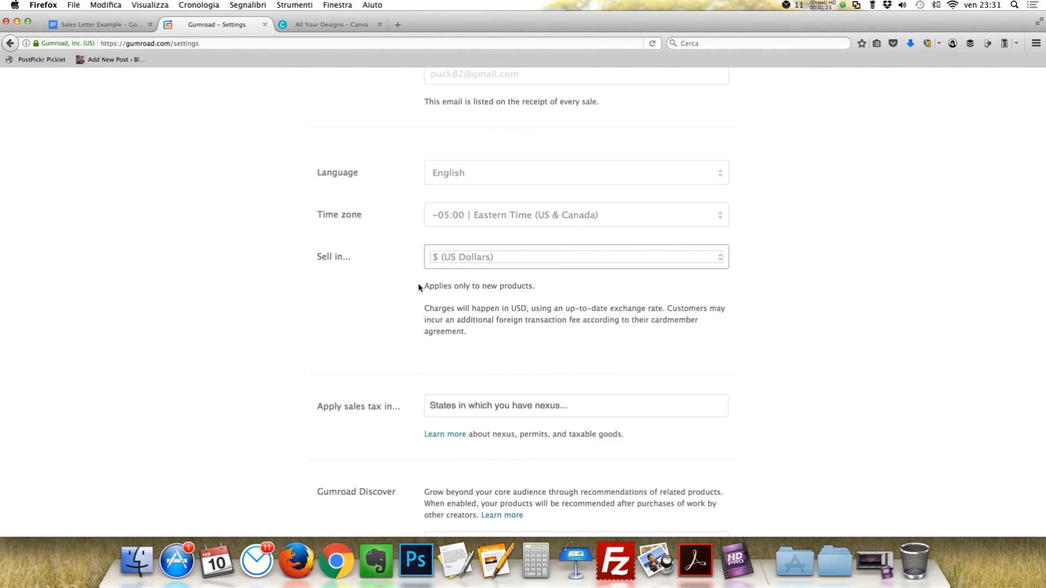
Browse the states offered for applying sales tax without choosing one, and update the account details
scroll(381, 305, down, 5)
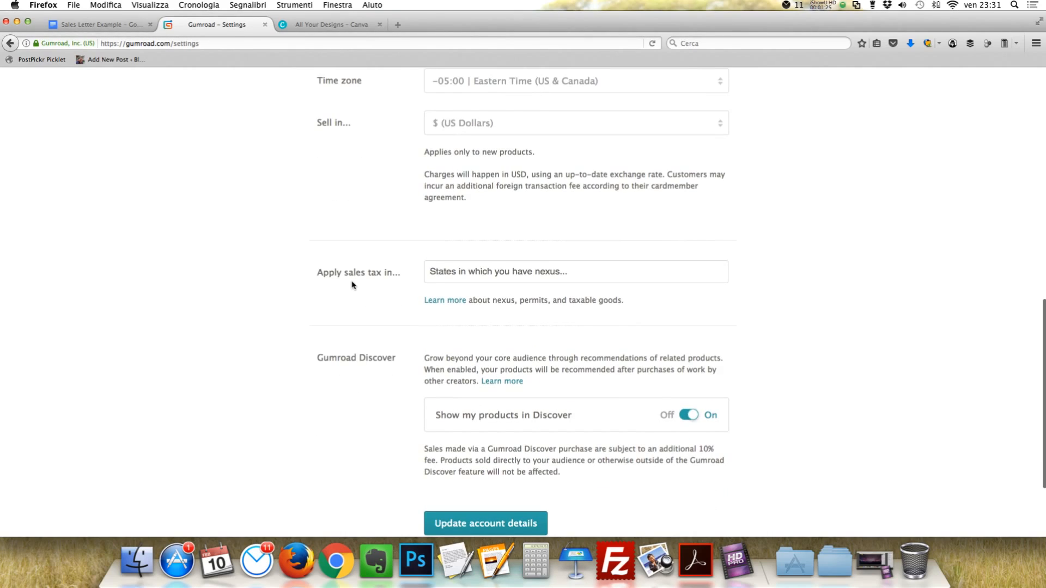
click(451, 272)
scroll(440, 402, down, 1)
scroll(444, 392, down, 10)
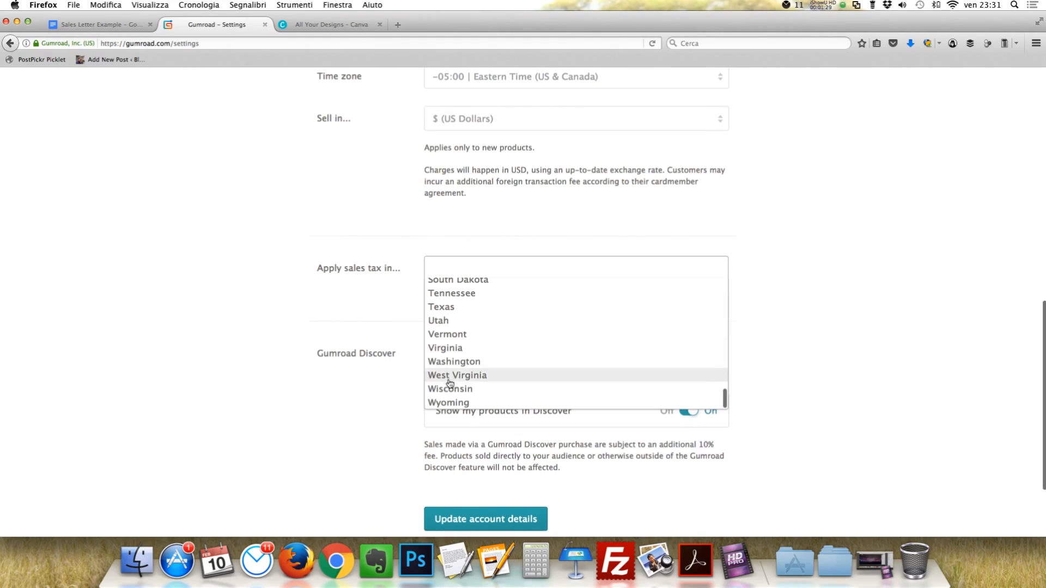
scroll(447, 386, up, 12)
scroll(450, 383, down, 10)
click(391, 353)
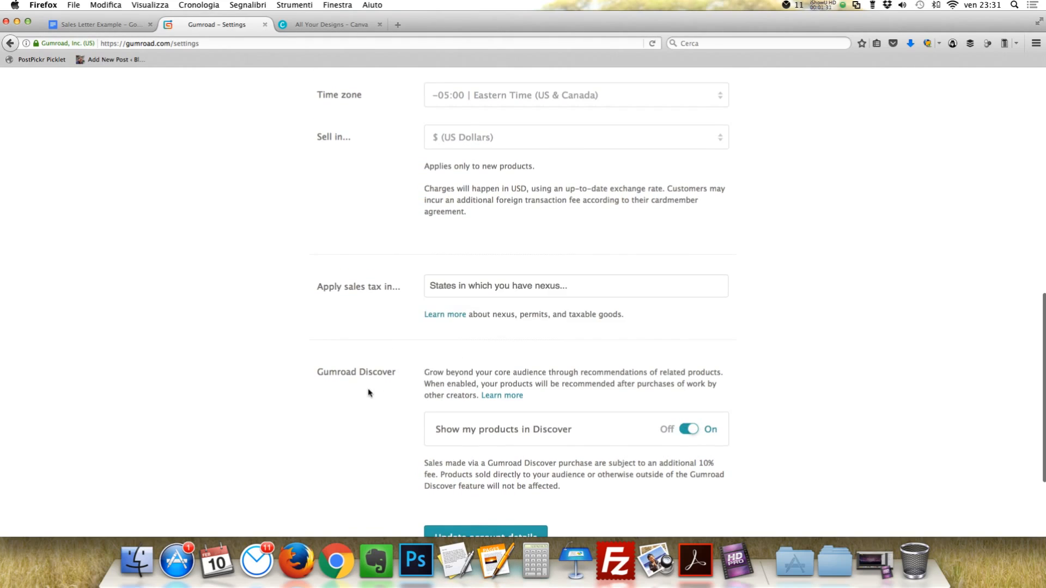
scroll(368, 392, down, 5)
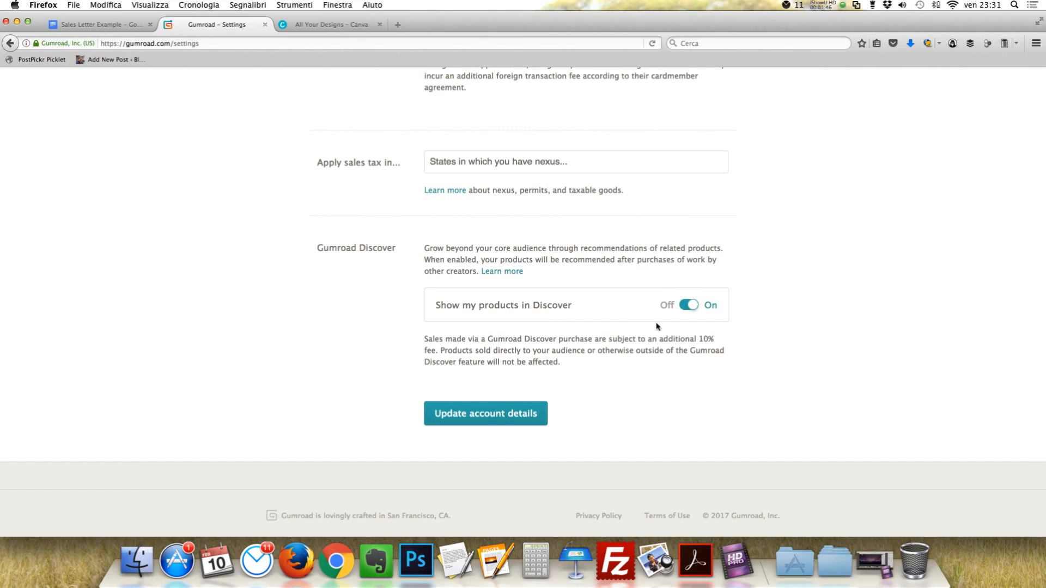
click(475, 419)
Open the product list and delete the existing Italian Chef's Kitchen product
scroll(574, 244, up, 15)
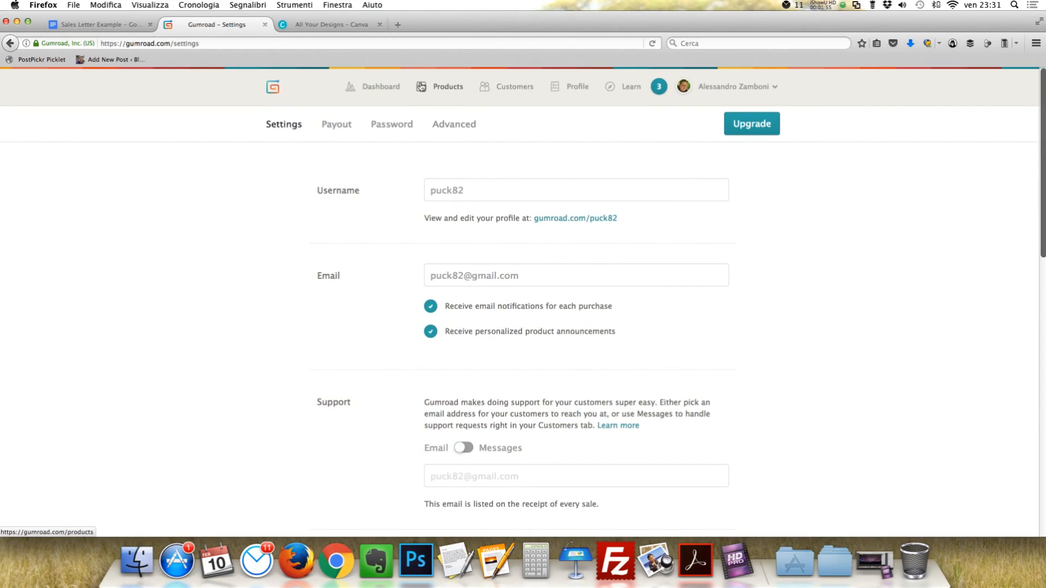
click(442, 95)
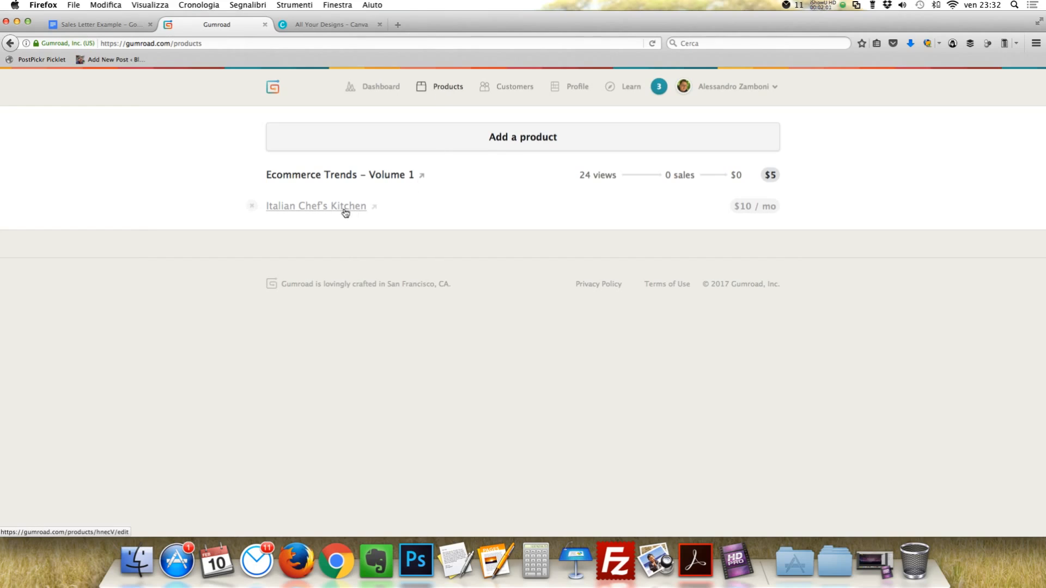
click(252, 208)
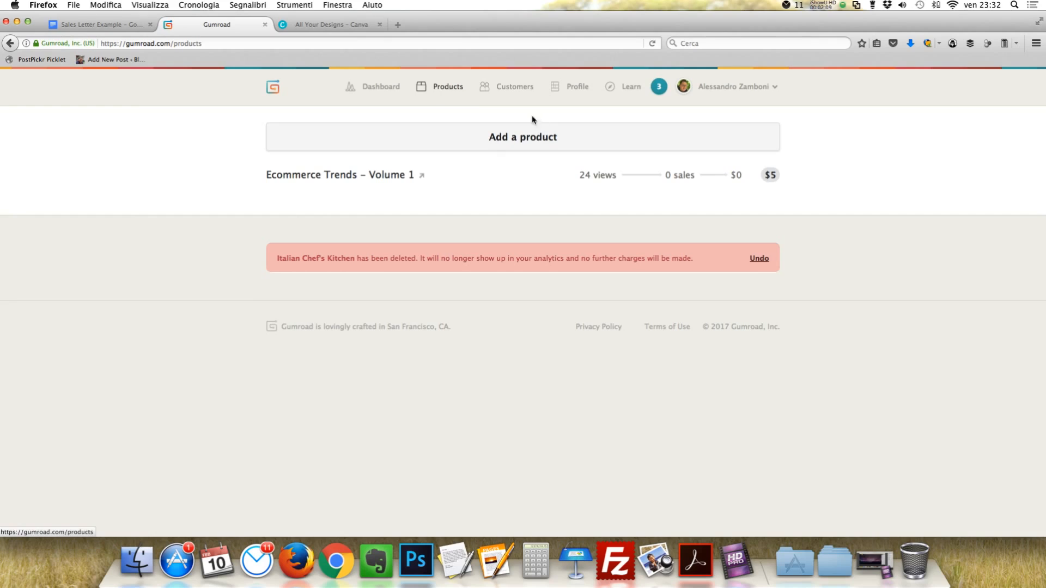
Add a digital subscription product named "Italian Chef's Kitchen" and continue to its customization page
click(527, 141)
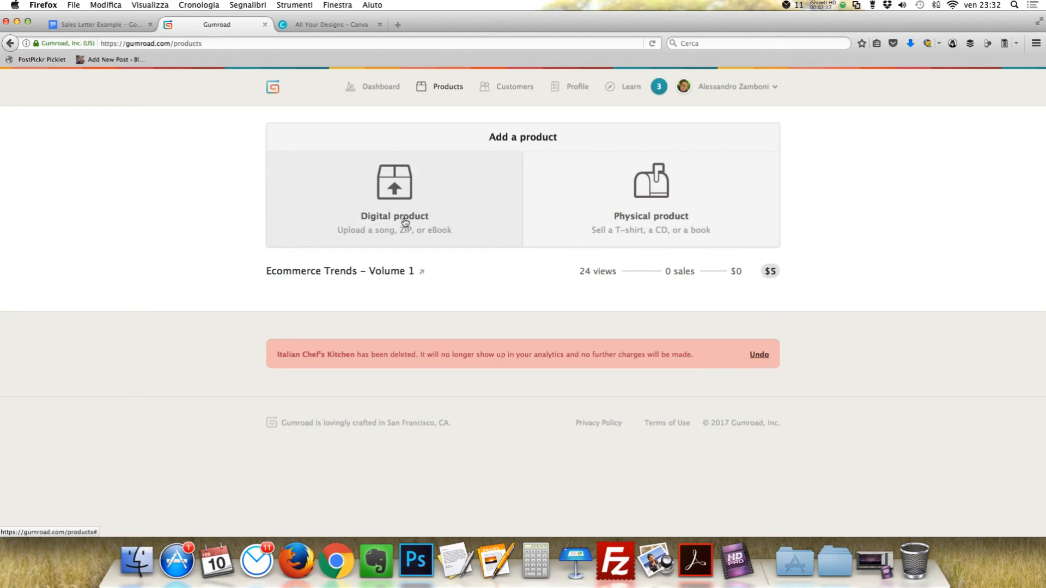
click(428, 181)
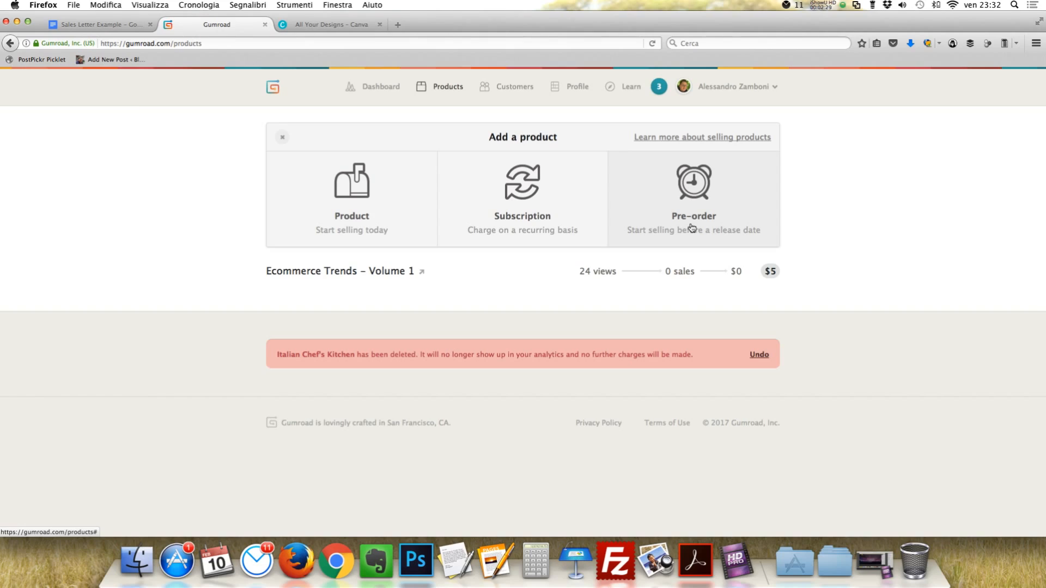
click(508, 202)
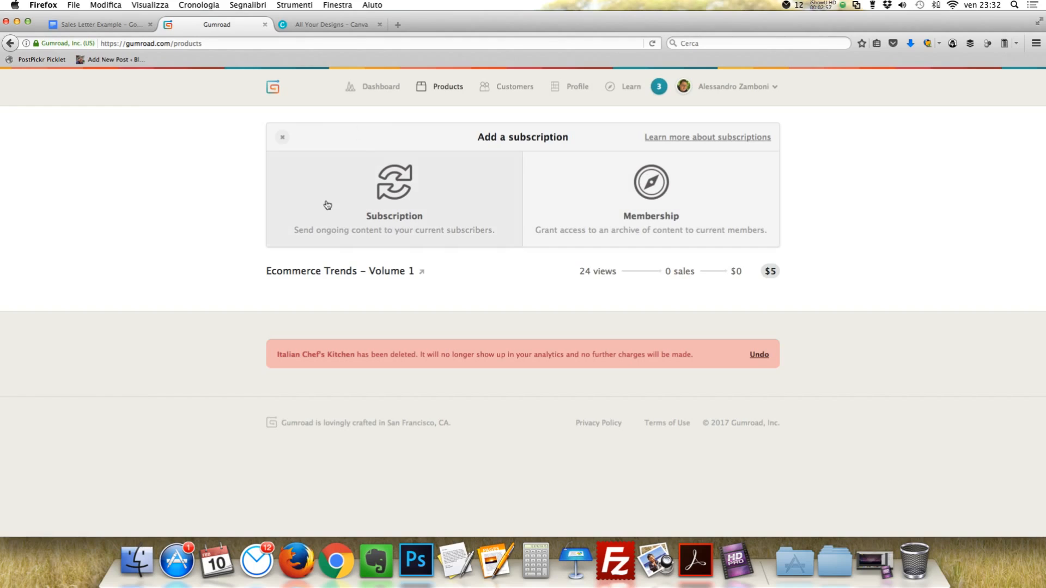
click(404, 199)
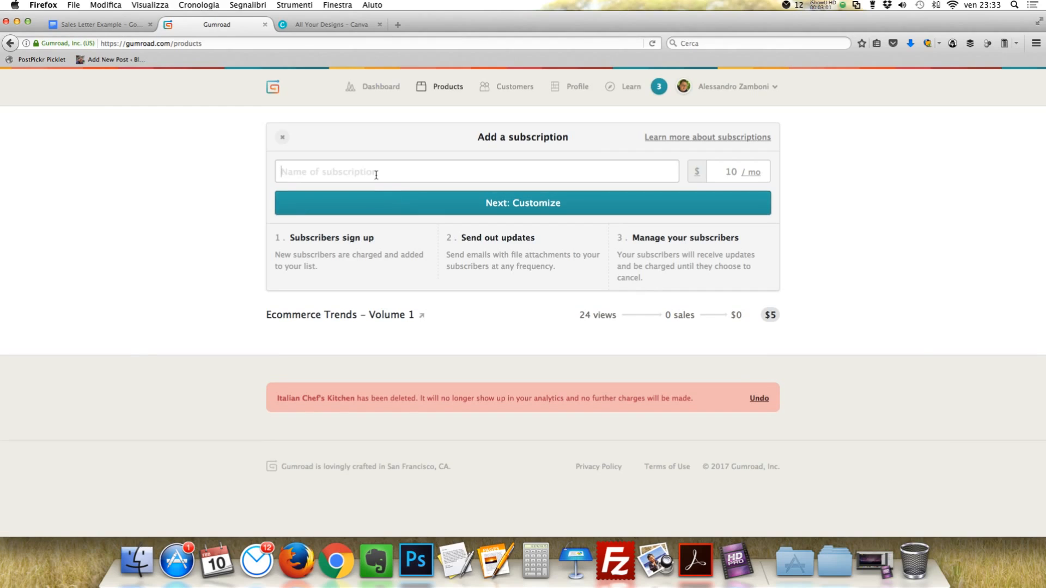
text(Ita)
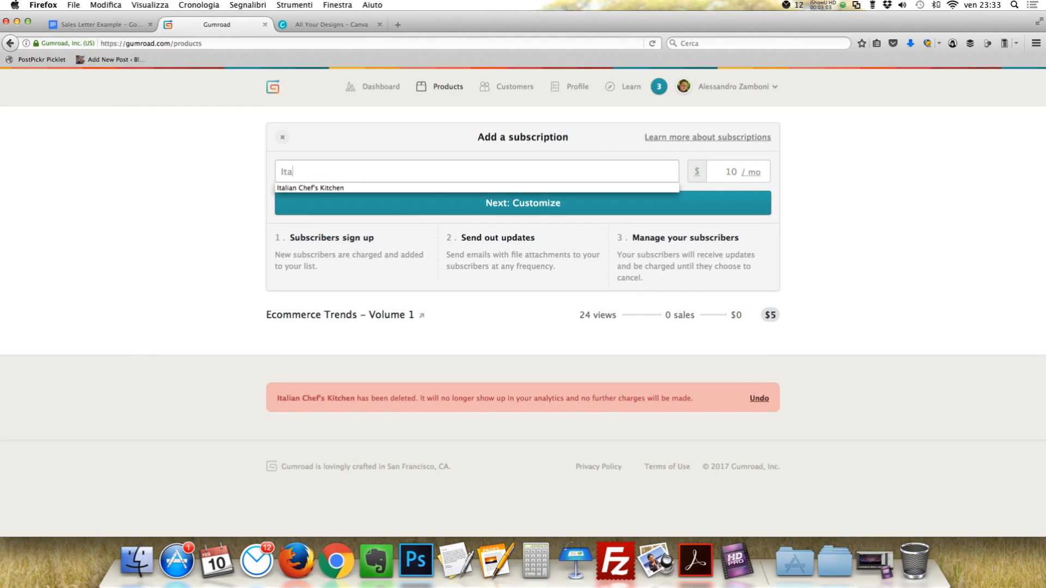
click(319, 189)
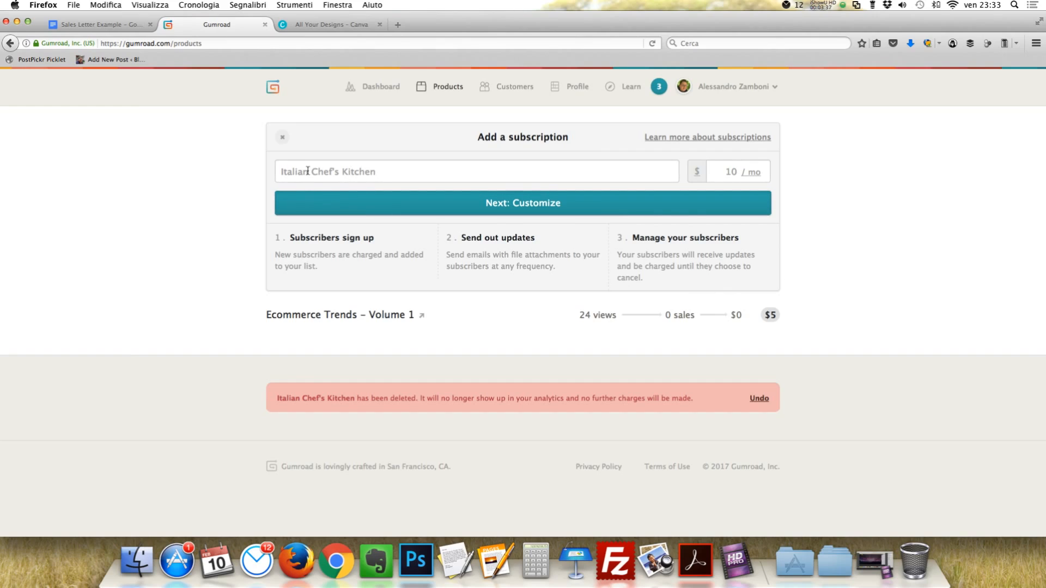
click(557, 209)
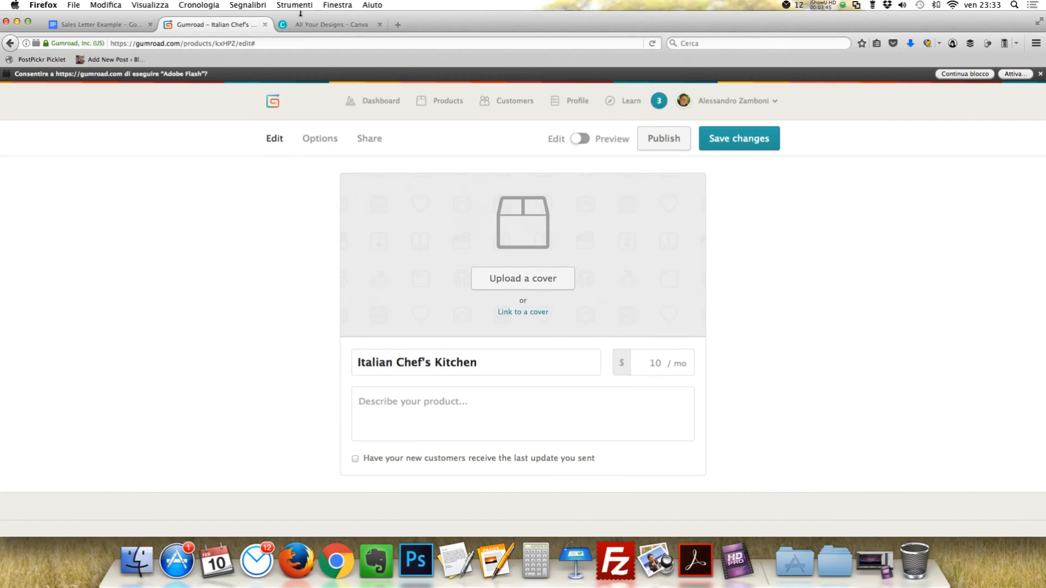
Switch to Canva and create a new YouTube Channel Art design from the social media and email header formats
click(293, 32)
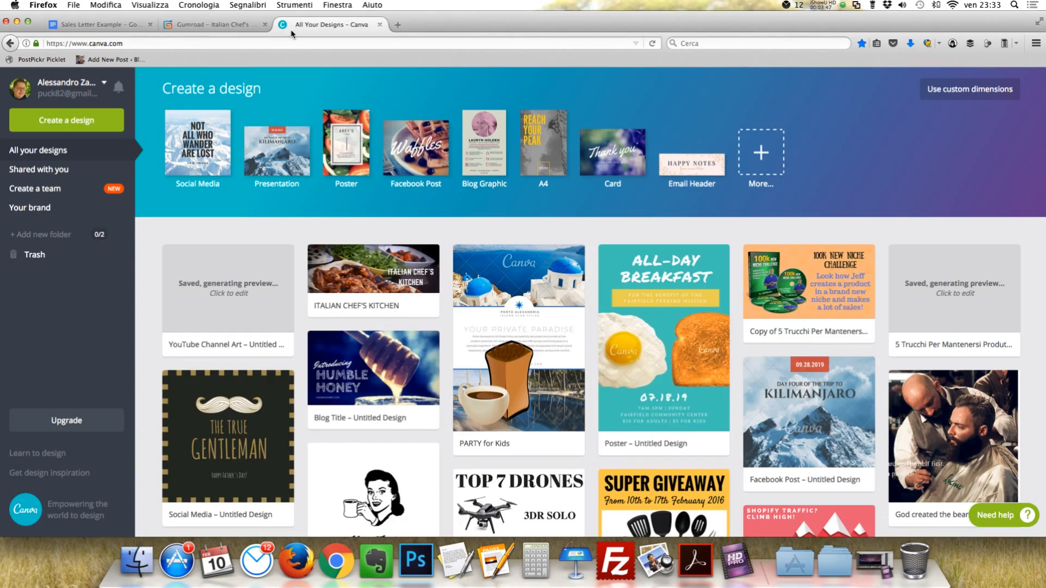
click(94, 44)
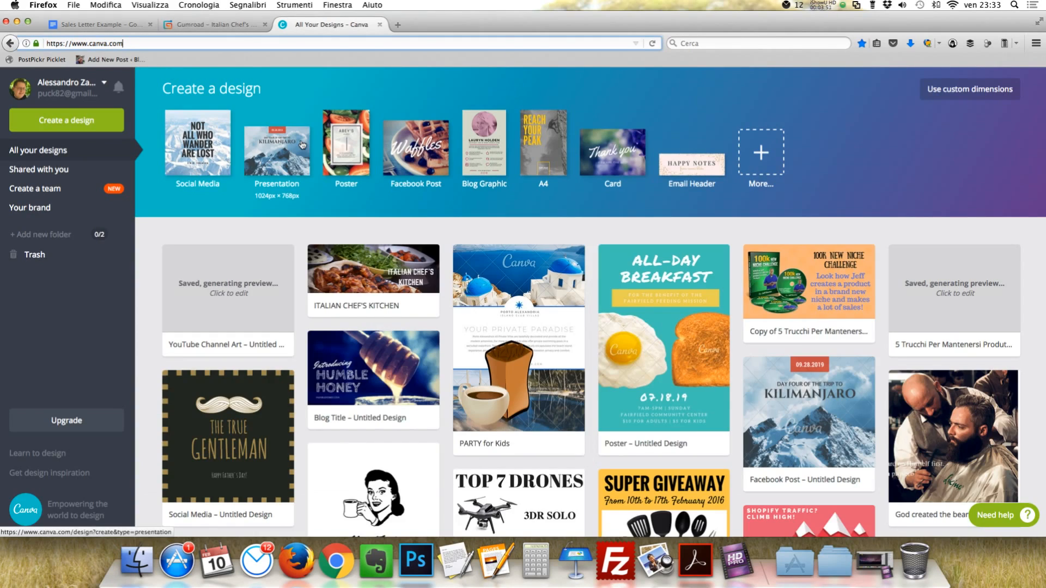
click(63, 122)
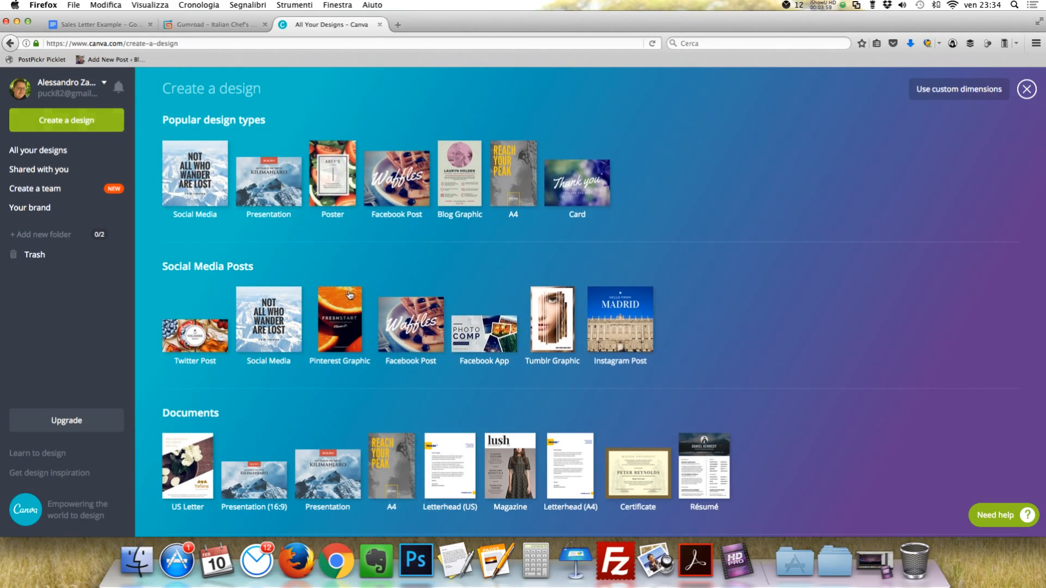
scroll(355, 305, down, 1)
scroll(354, 293, down, 15)
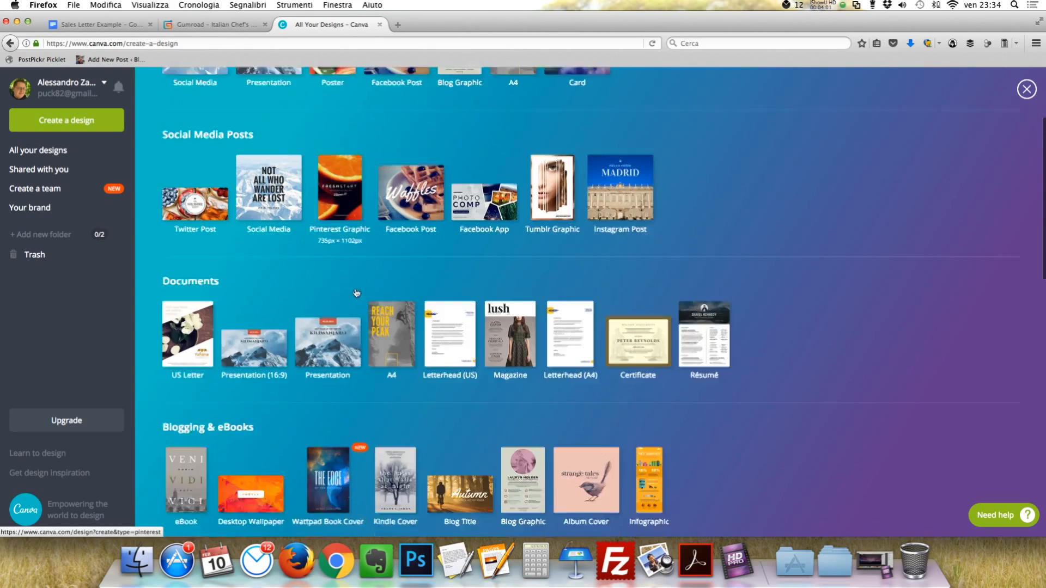
scroll(354, 290, down, 6)
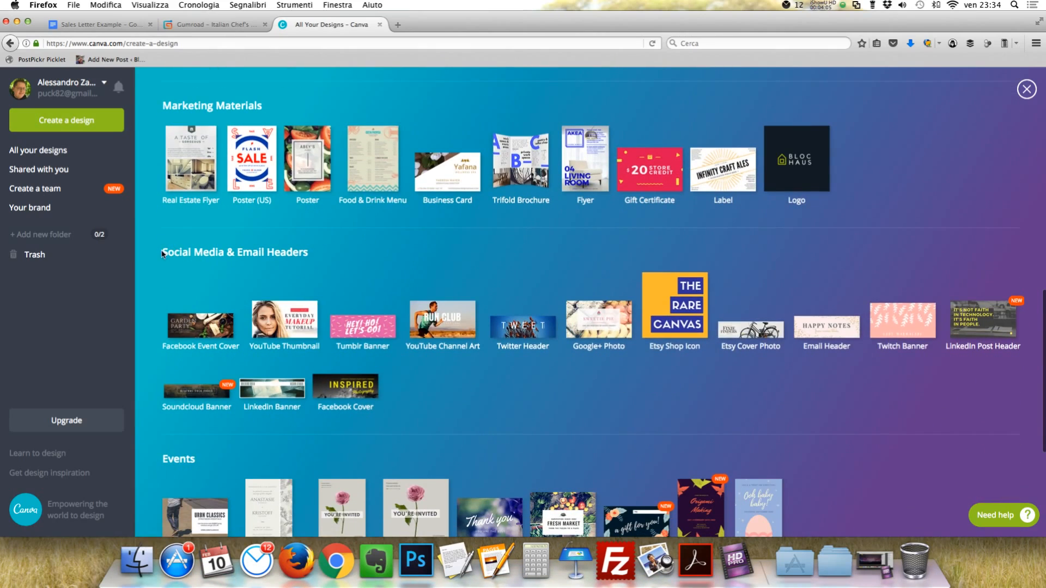
drag(163, 254, 334, 260)
click(350, 254)
click(444, 329)
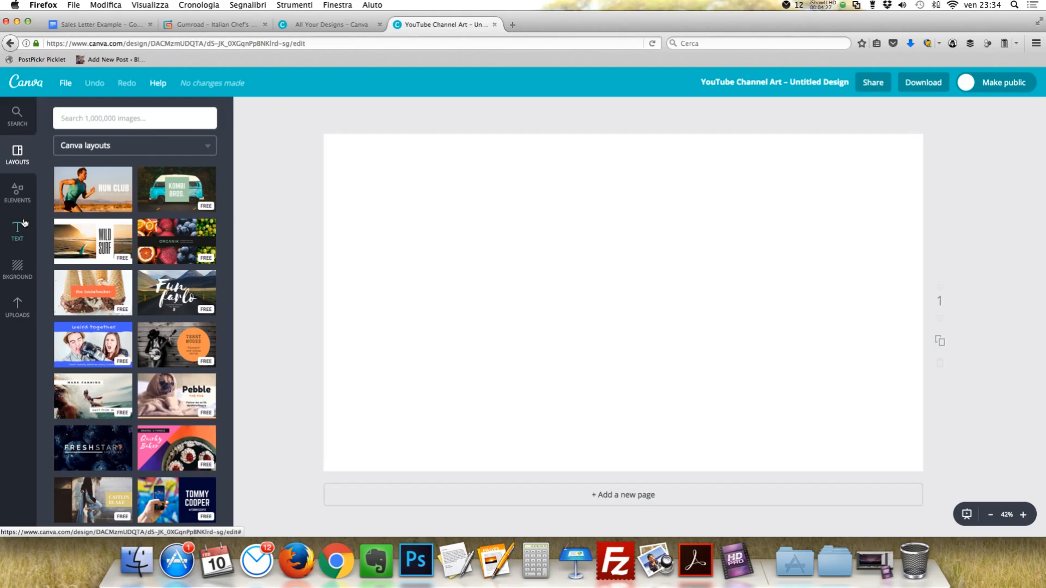
Apply the free teal checkered pattern as the background of the blank design
click(15, 269)
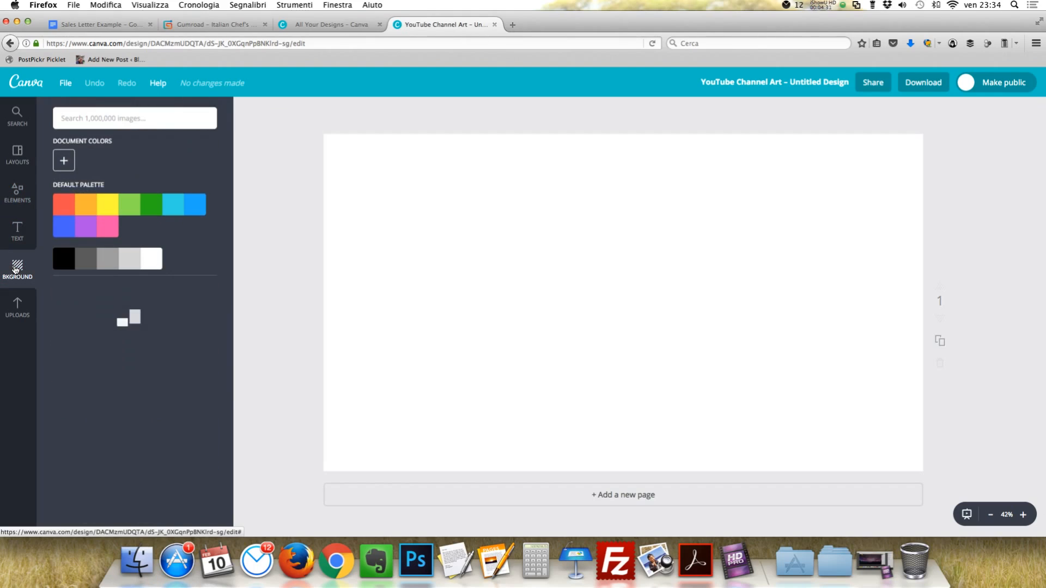
scroll(93, 265, down, 2)
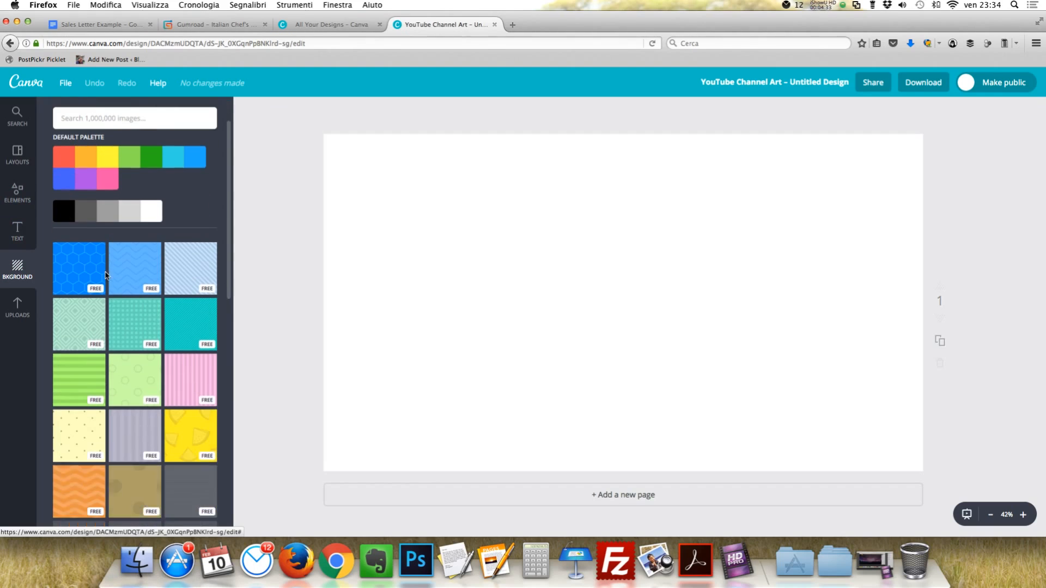
click(133, 324)
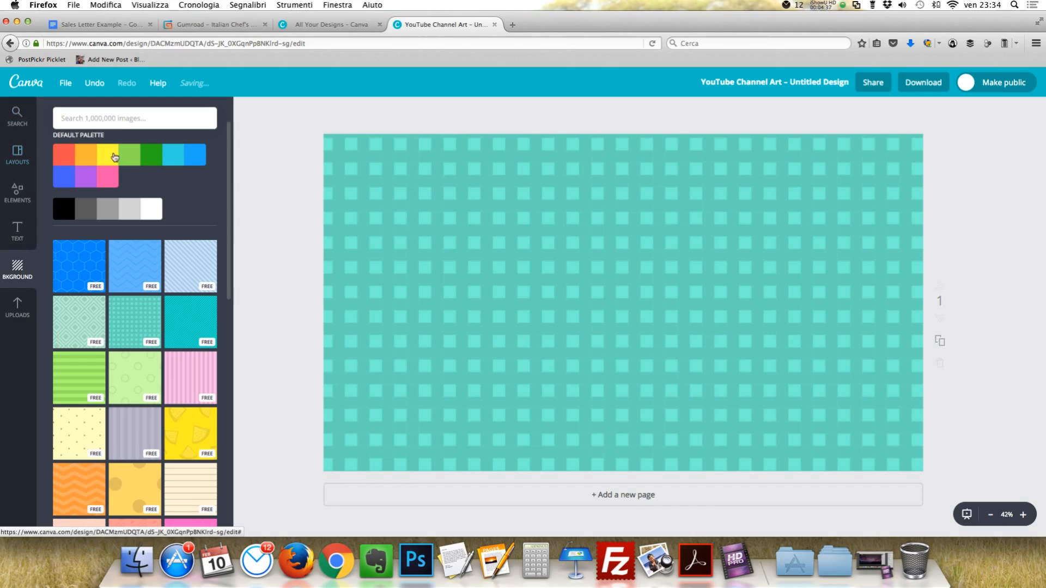
Switch to the Gumroad product page and upload Untitled design.jpg from the desktop as the product cover
click(298, 26)
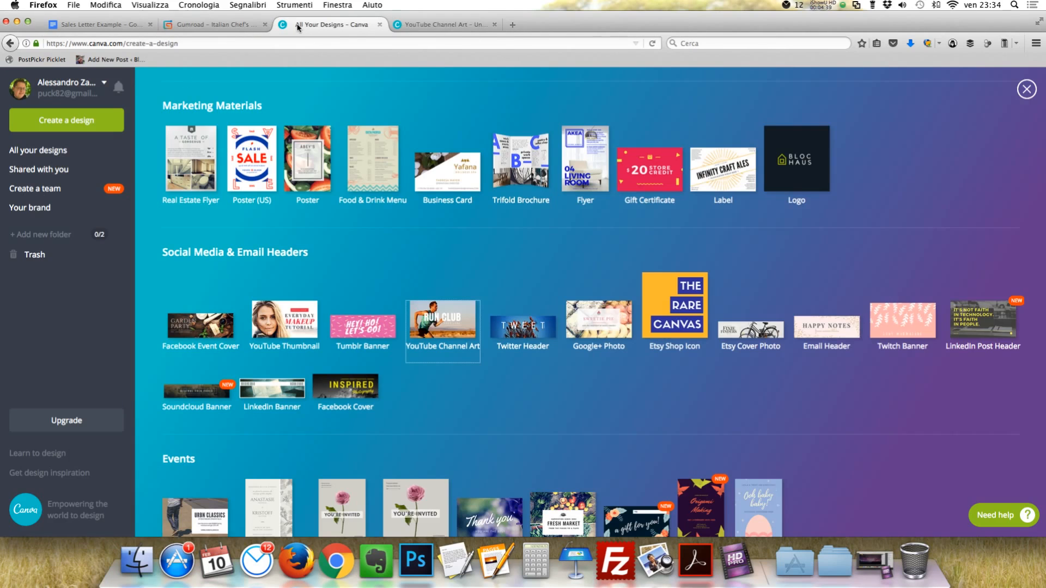
click(217, 27)
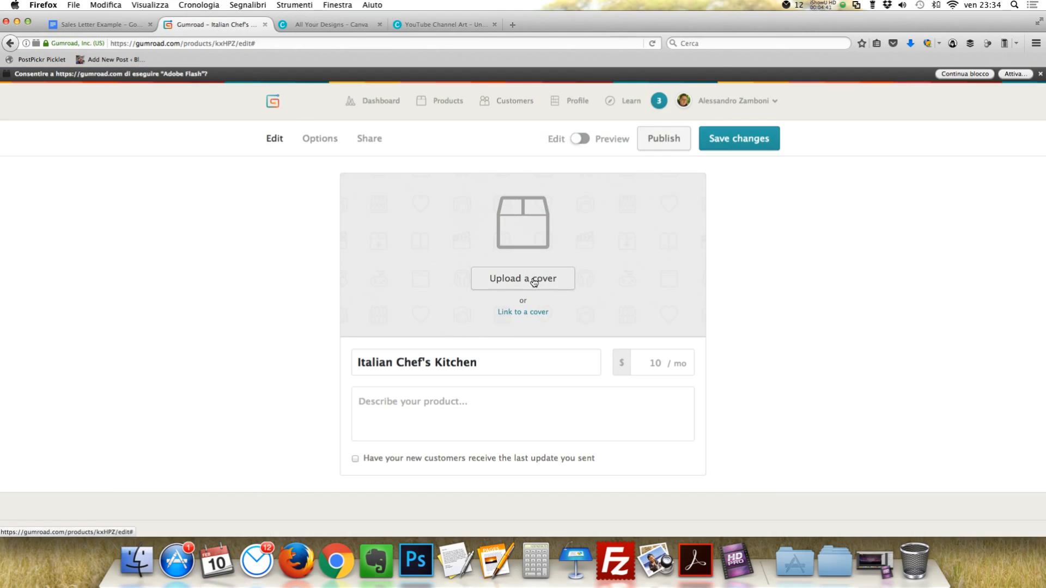
click(499, 283)
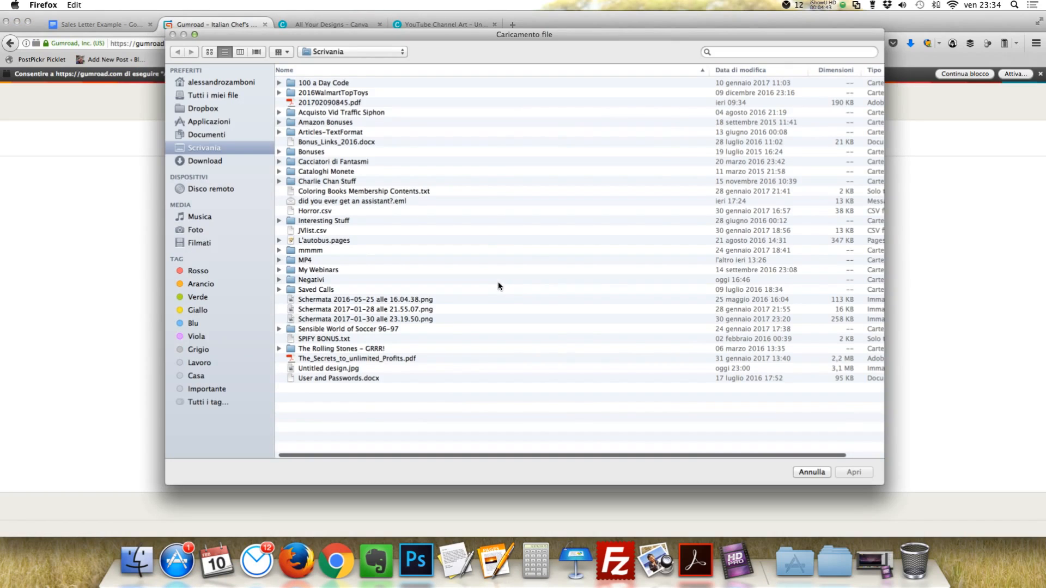
double_click(332, 368)
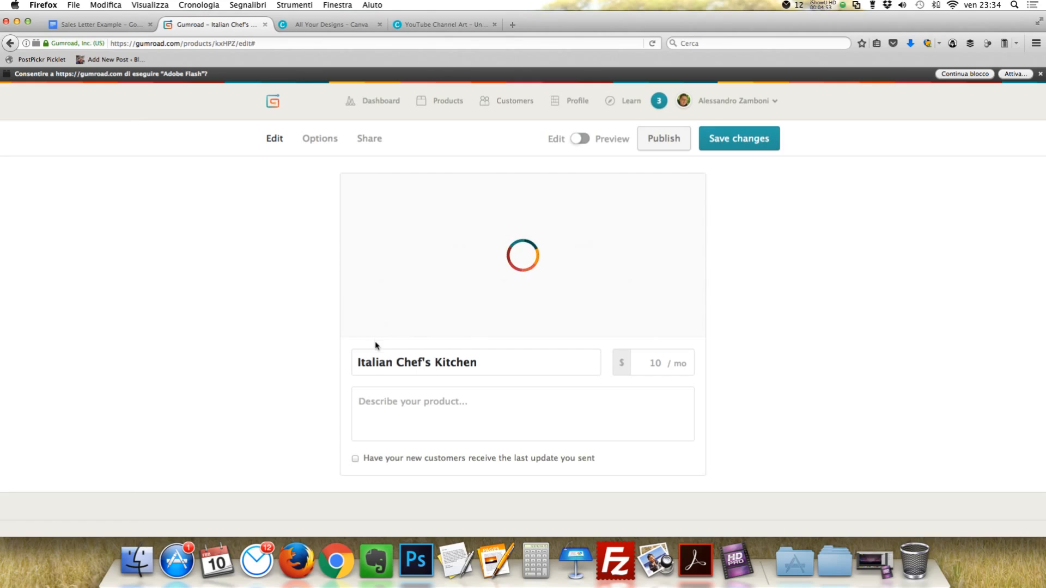
drag(357, 363, 490, 361)
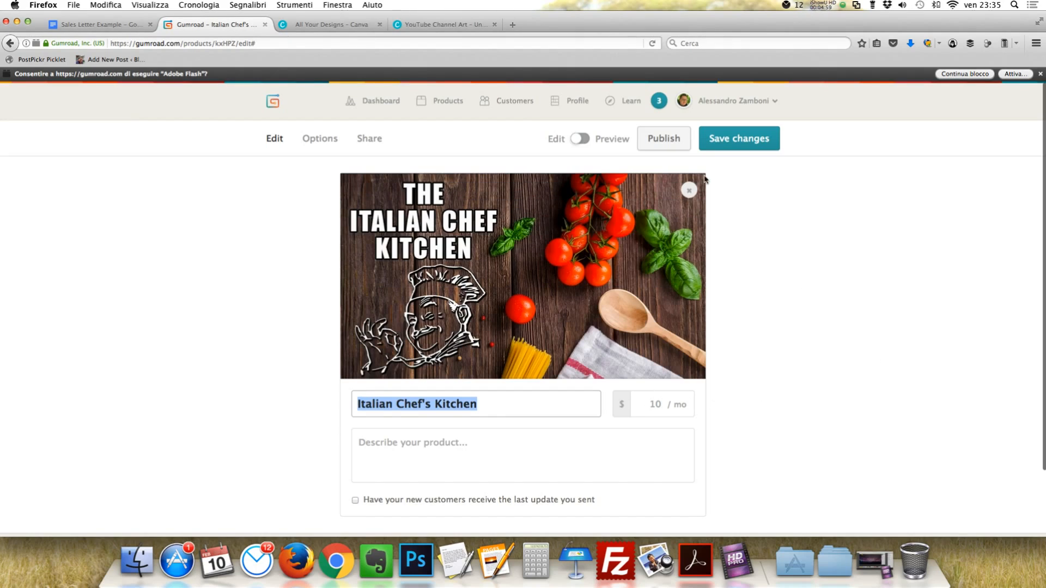
Copy the complete text of the Sales Letter Example document in Google Docs and paste it into the Gumroad product description
scroll(749, 307, down, 1)
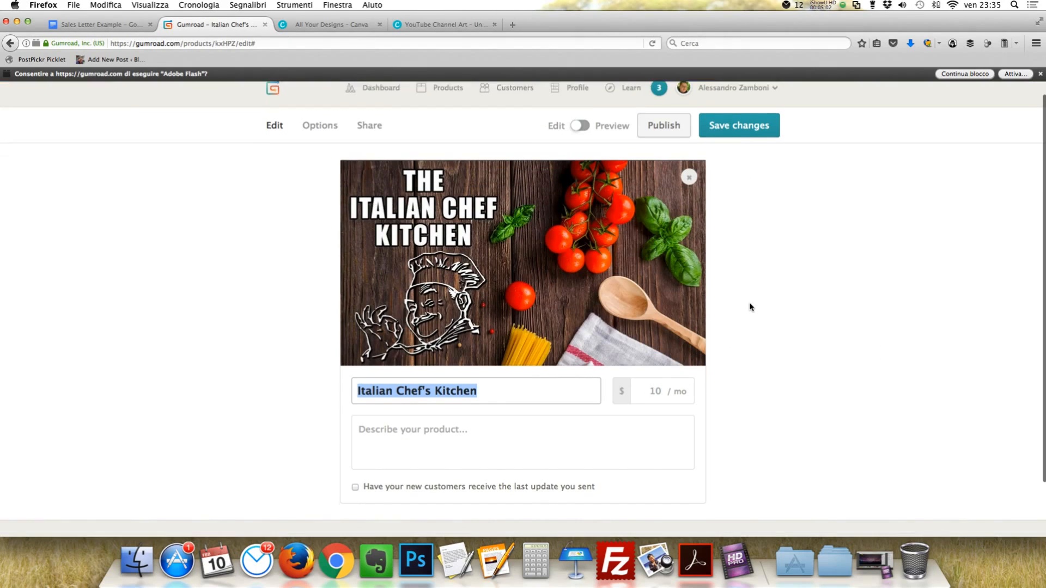
scroll(750, 306, down, 3)
click(383, 376)
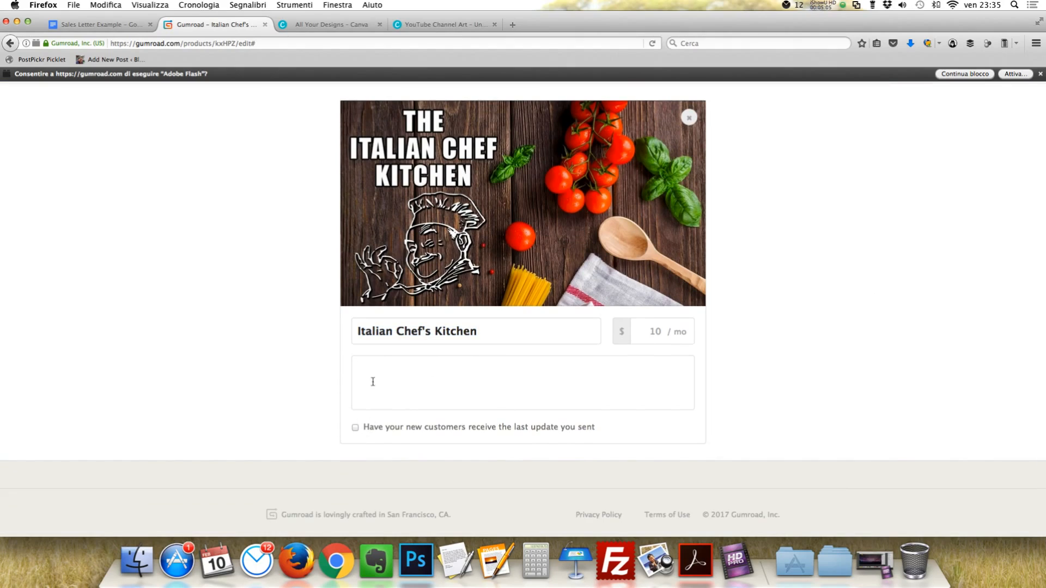
click(93, 28)
drag(360, 190, 638, 266)
key(super+c)
click(535, 243)
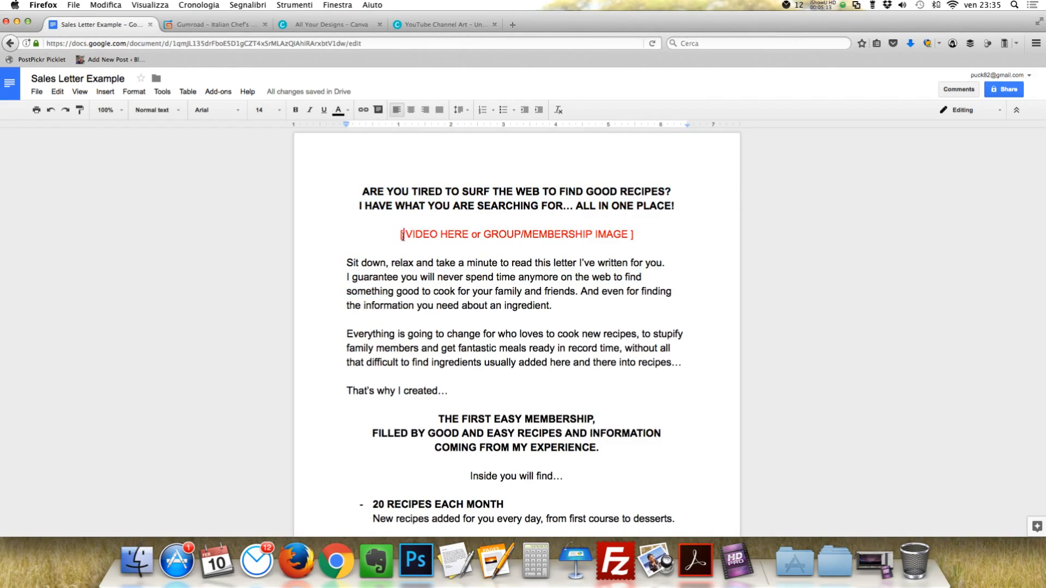
scroll(632, 238, down, 3)
scroll(632, 237, down, 10)
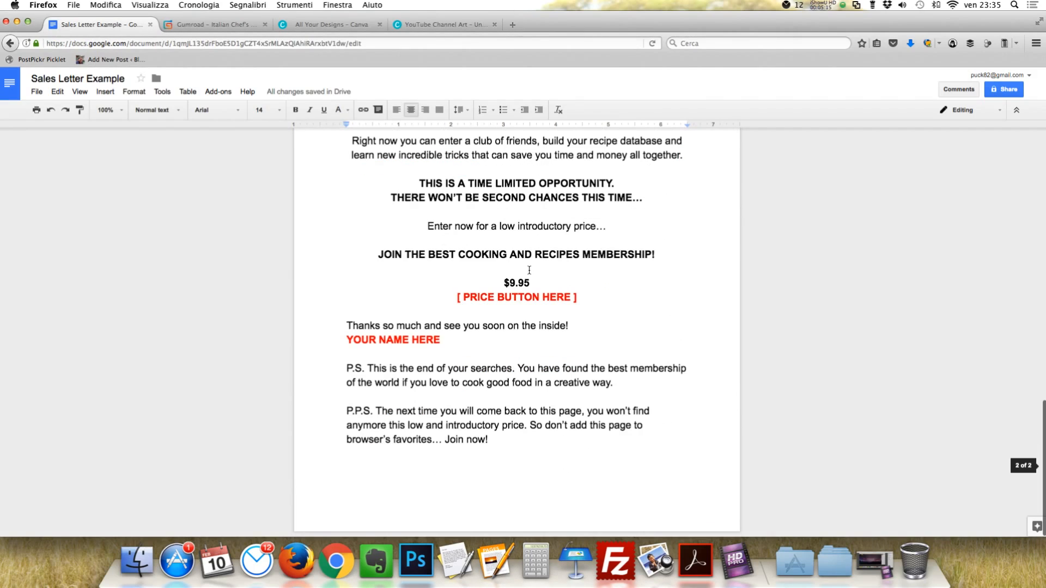
drag(498, 449, 355, 128)
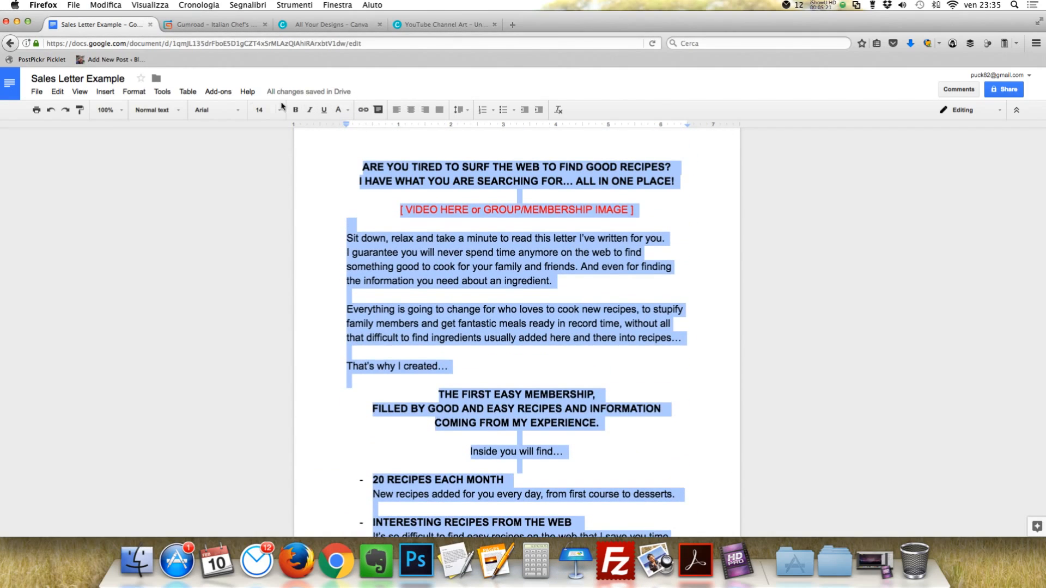
click(192, 28)
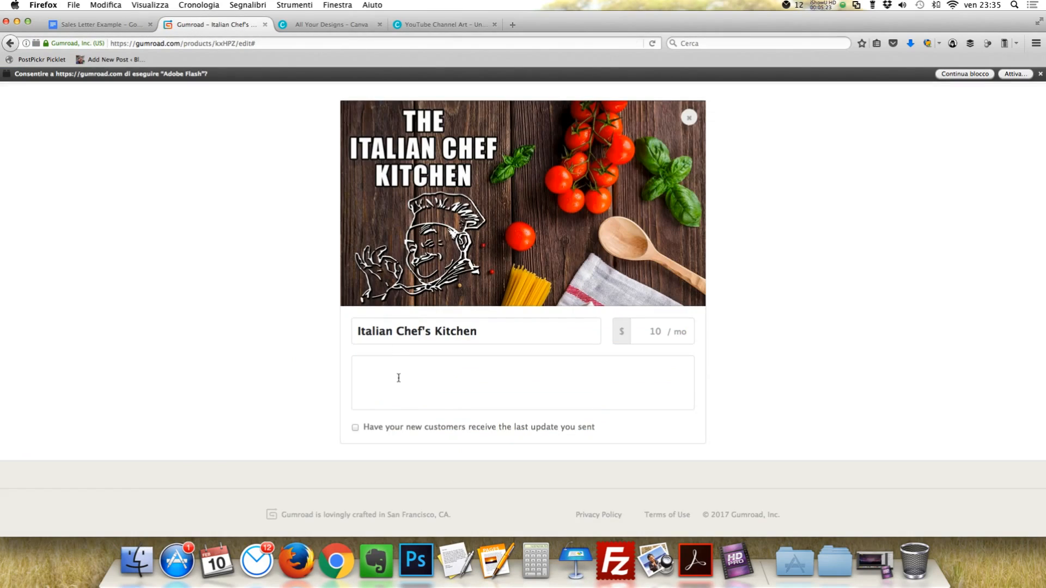
key(super+v)
Put the description's two opening headline lines directly under each other and delete the "[ VIDEO HERE or GROUP/MEMBERSHIP IMAGE ]" placeholder below them
scroll(381, 414, up, 15)
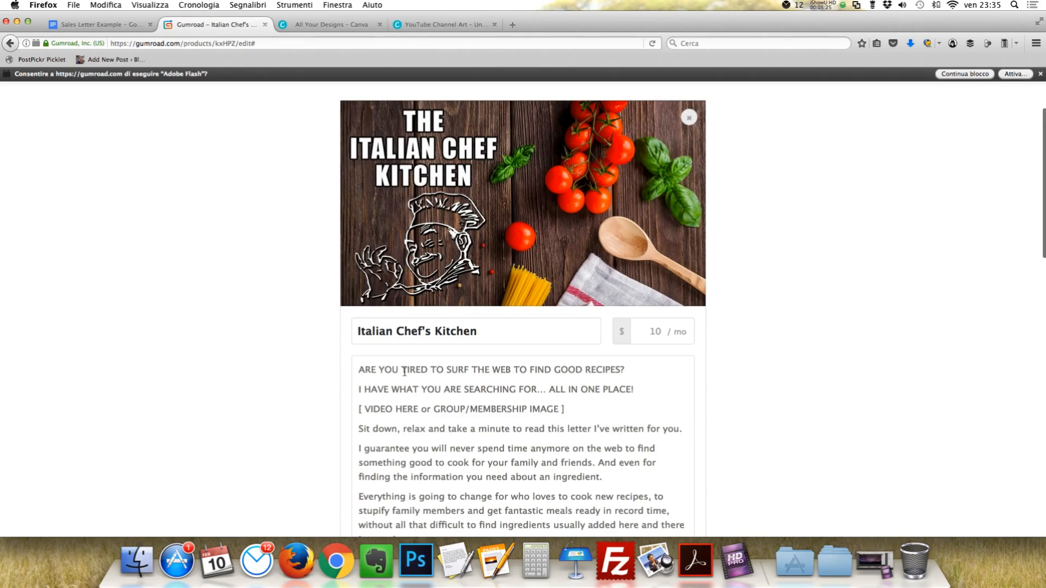
click(365, 440)
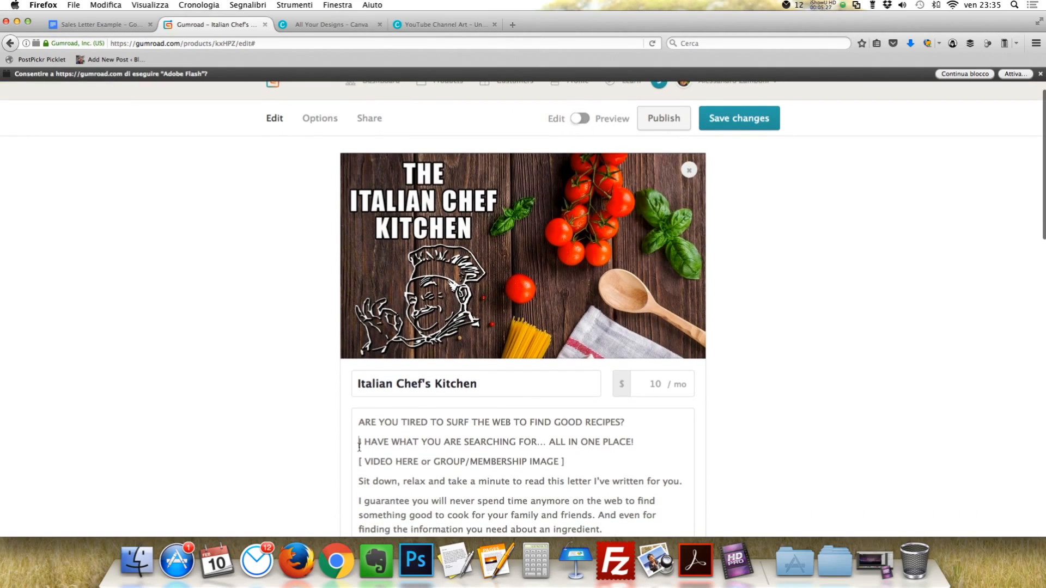
key(BackSpace)
key(Return)
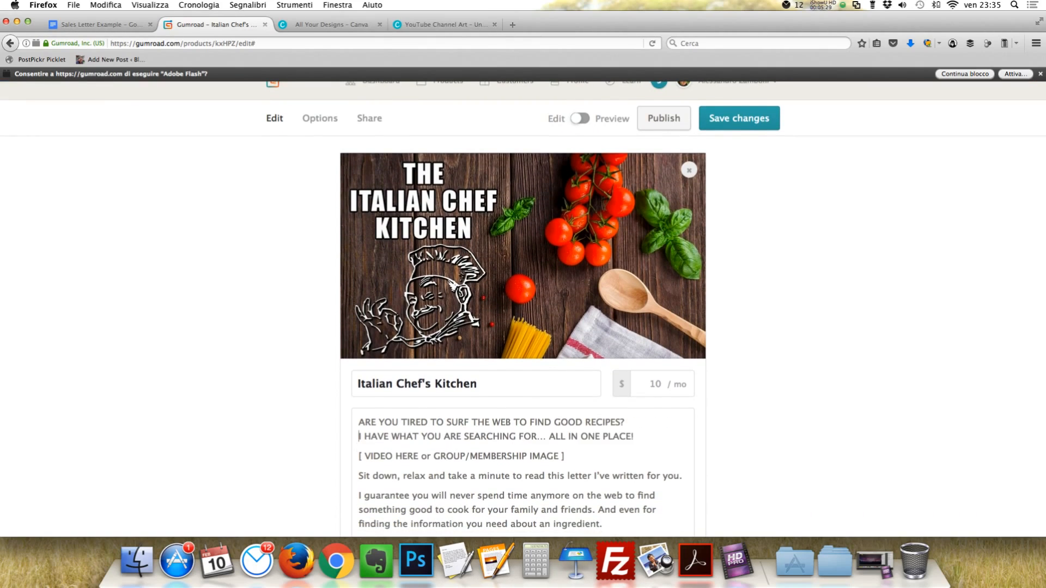
drag(570, 457, 357, 456)
key(BackSpace)
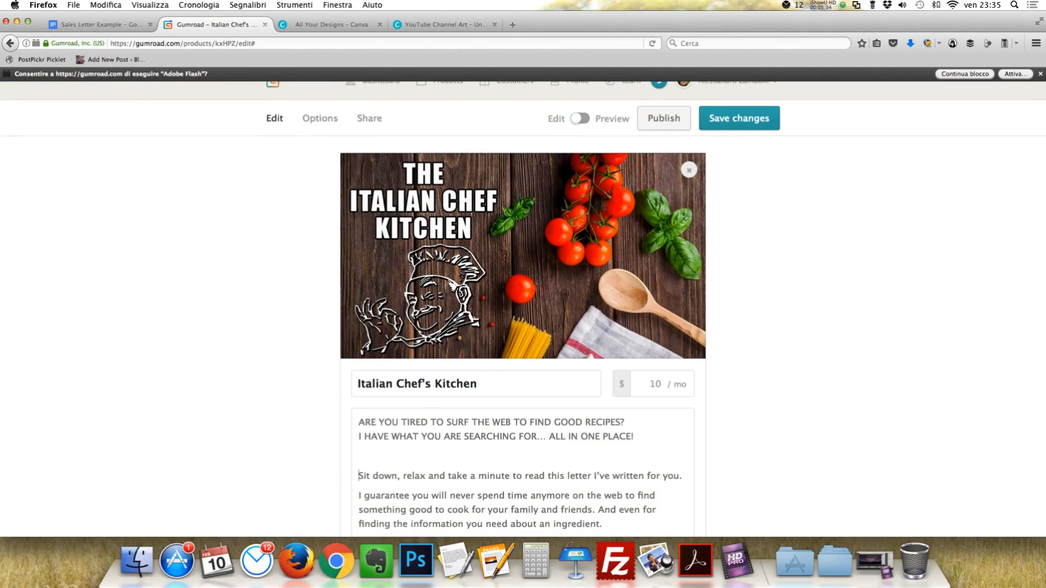
key(BackSpace)
Format the two opening headline lines of the description as bold H3 text
drag(356, 421, 635, 437)
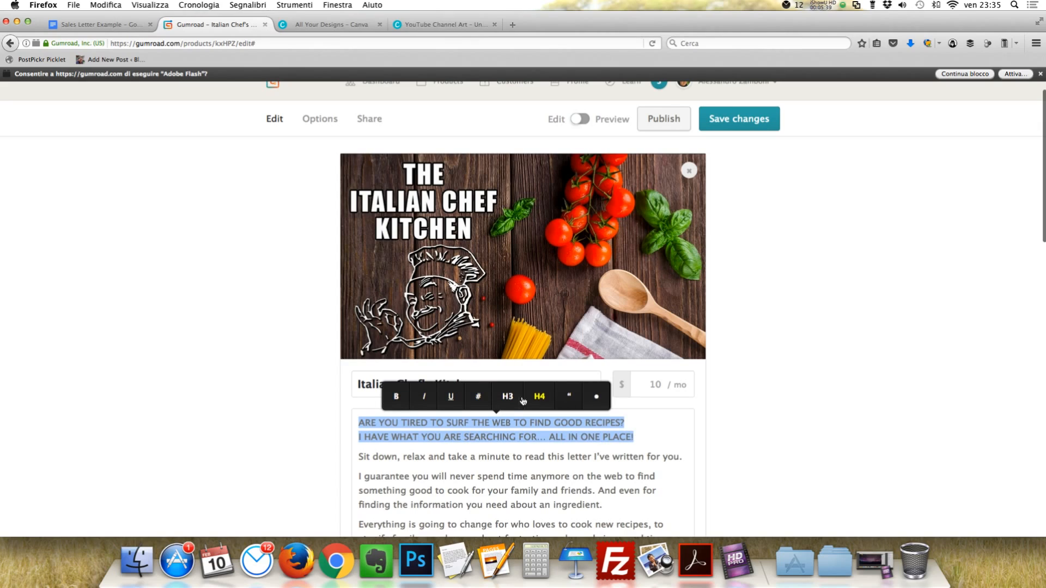
click(398, 400)
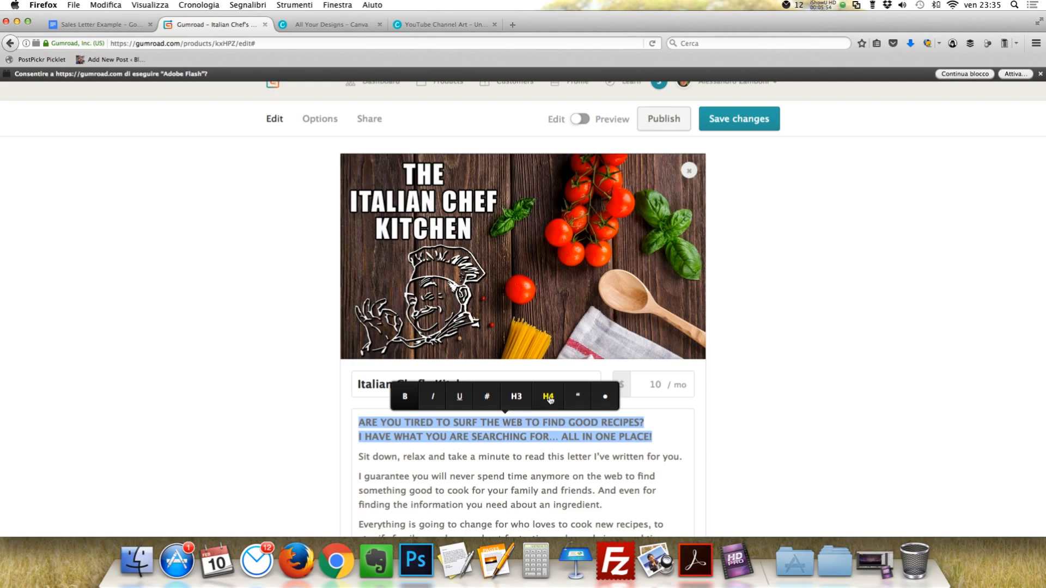
click(517, 397)
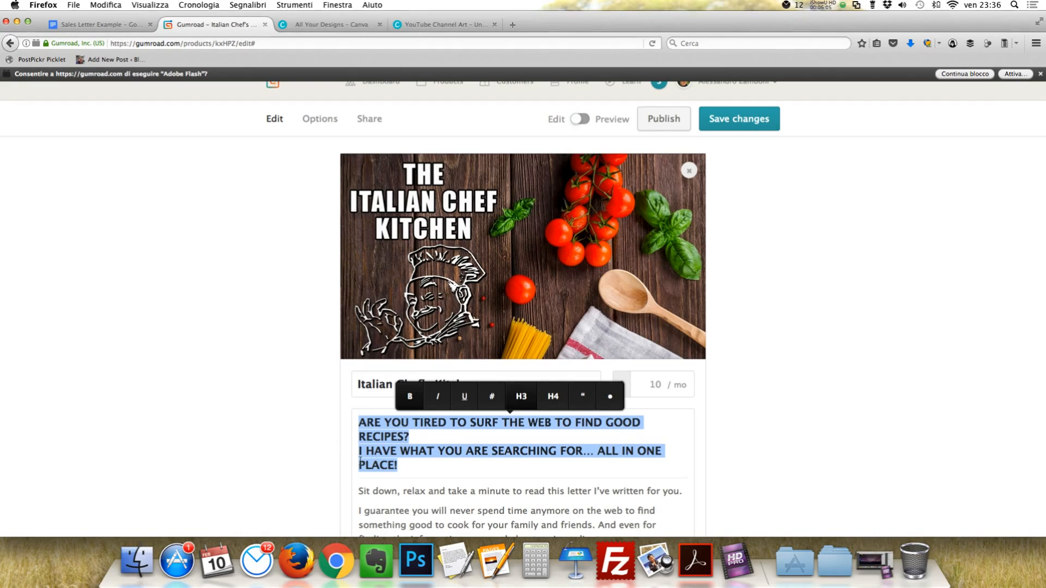
click(389, 483)
Make the three lines from "THE FIRST EASY MEMBERSHIP," to "COMING FROM MY EXPERIENCE." bold
scroll(382, 447, down, 5)
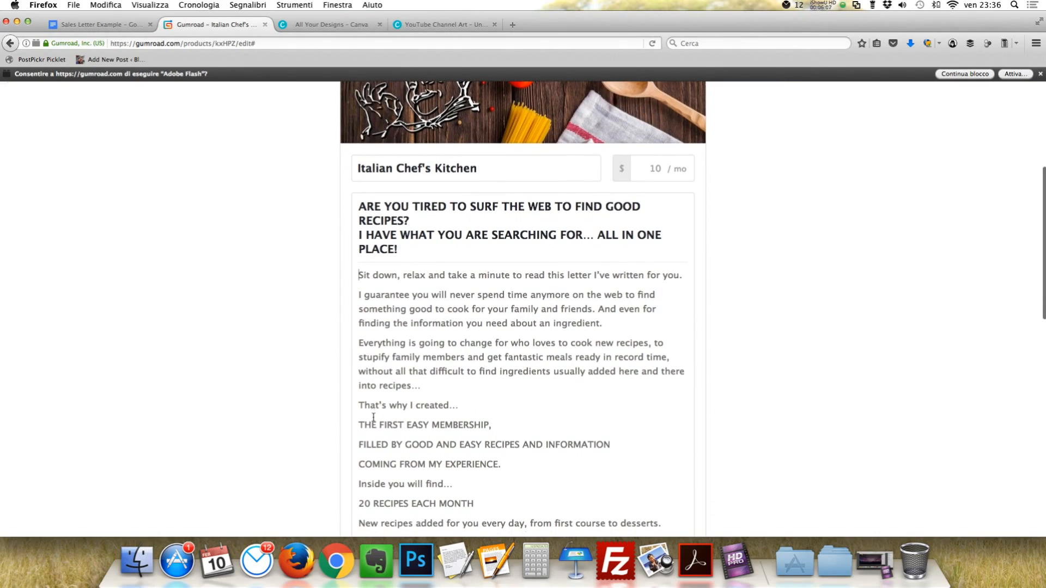
drag(360, 425, 499, 467)
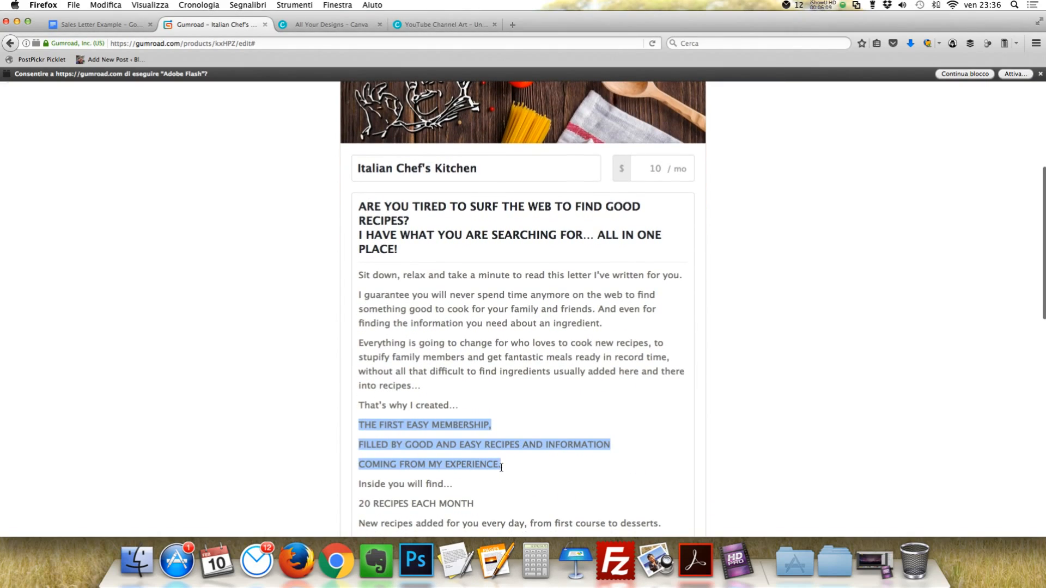
click(419, 402)
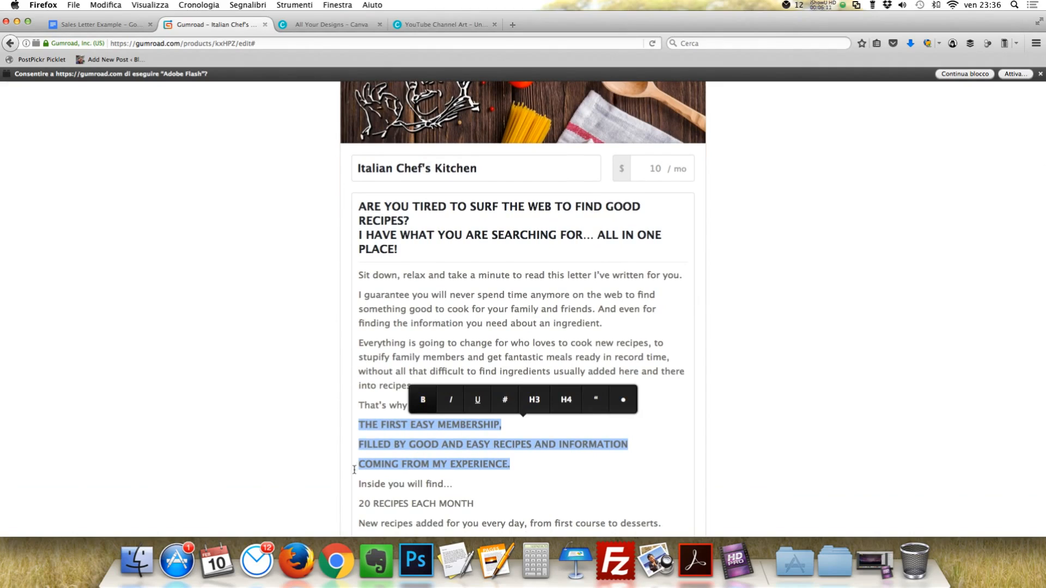
Replace the paragraph breaks between the three bold membership lines with single line breaks
click(360, 436)
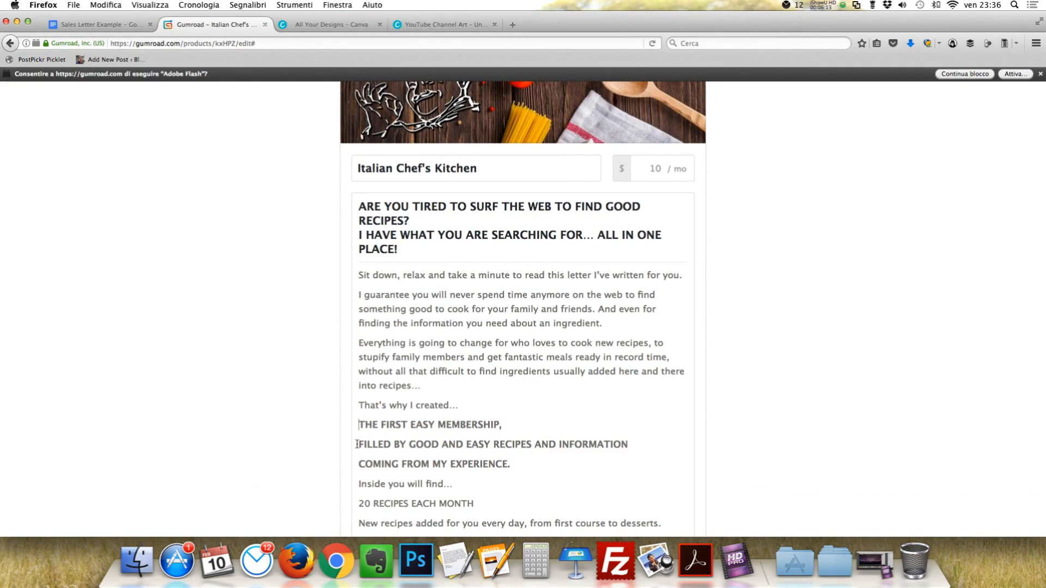
key(BackSpace)
key(Return)
key(BackSpace)
key(shift+Return)
key(Down)
key(BackSpace)
key(shift+Return)
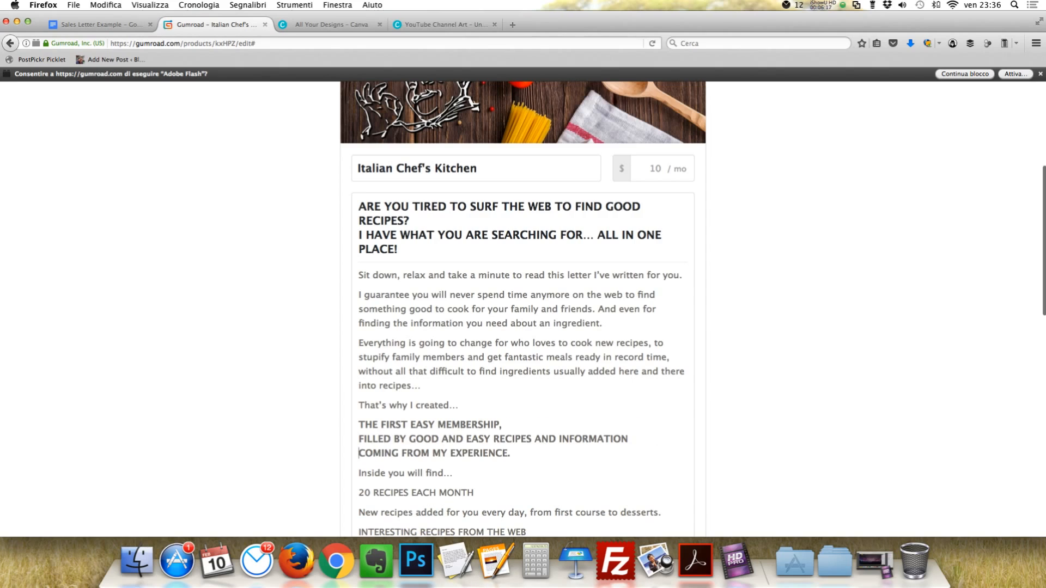
Turn the "20 RECIPES EACH MONTH" line into a bullet point
scroll(359, 436, down, 10)
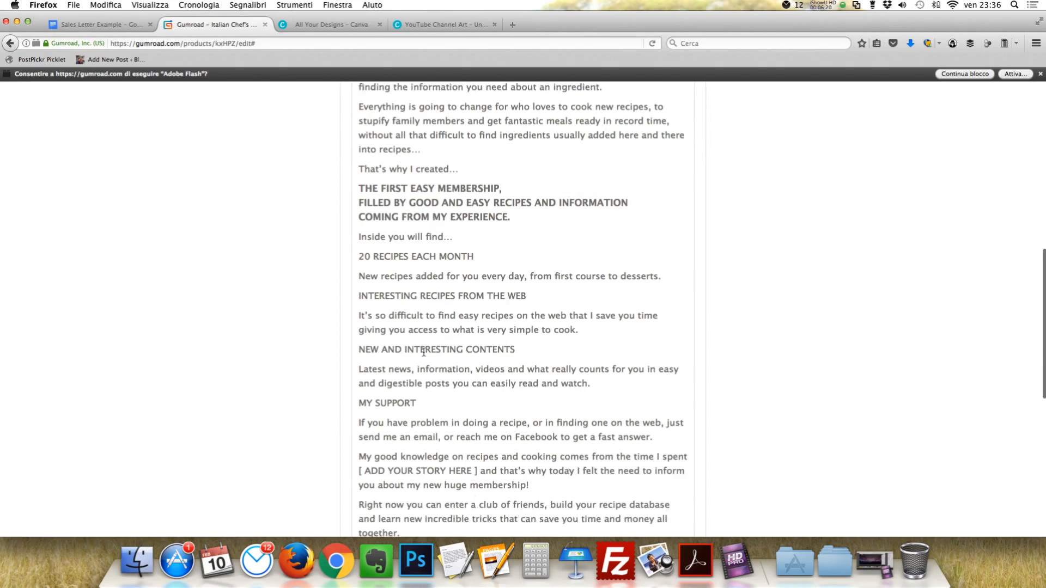
drag(358, 242, 486, 248)
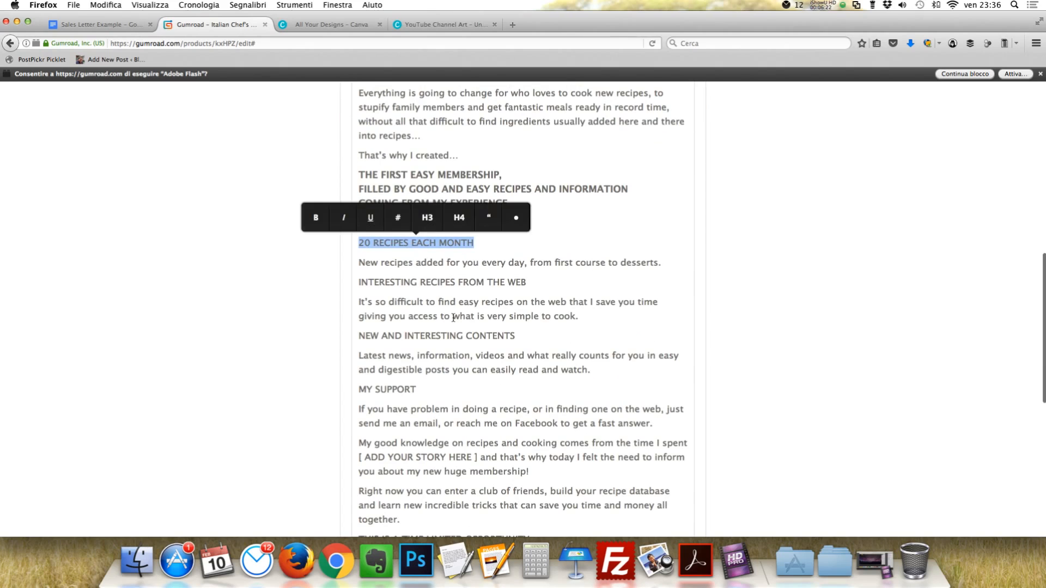
scroll(435, 335, up, 5)
scroll(650, 162, up, 5)
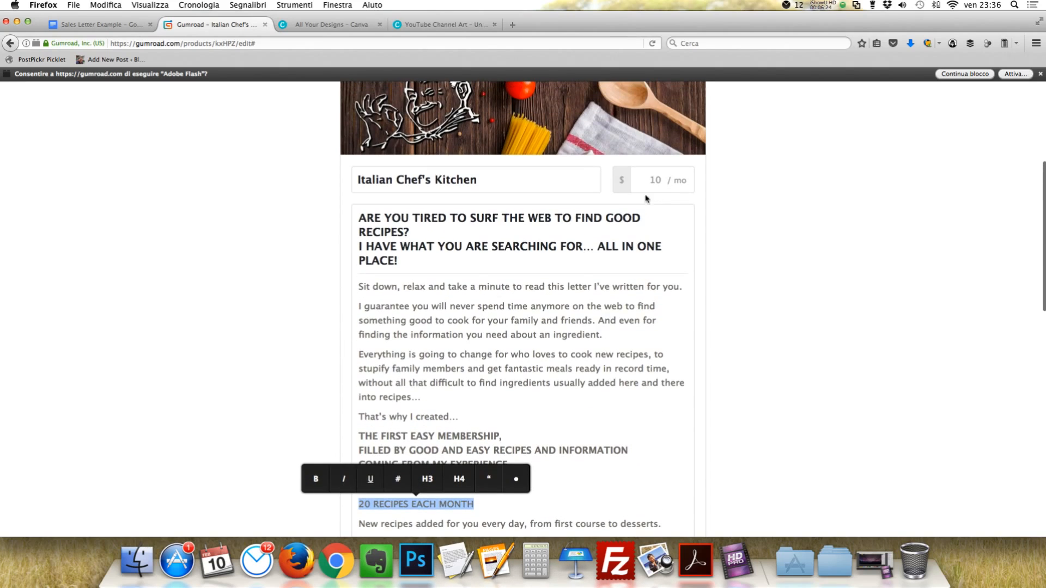
scroll(523, 386, down, 4)
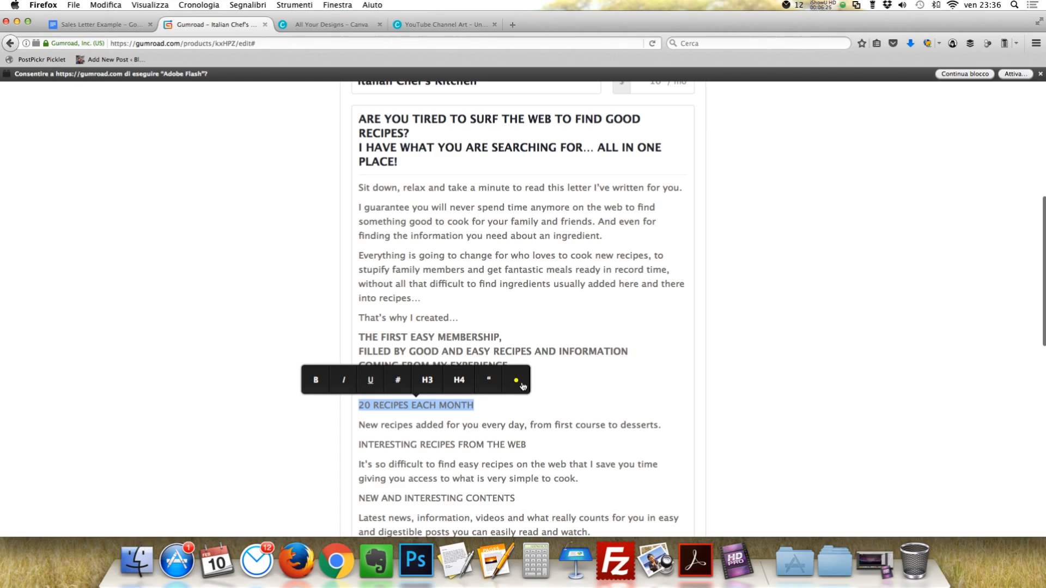
click(518, 383)
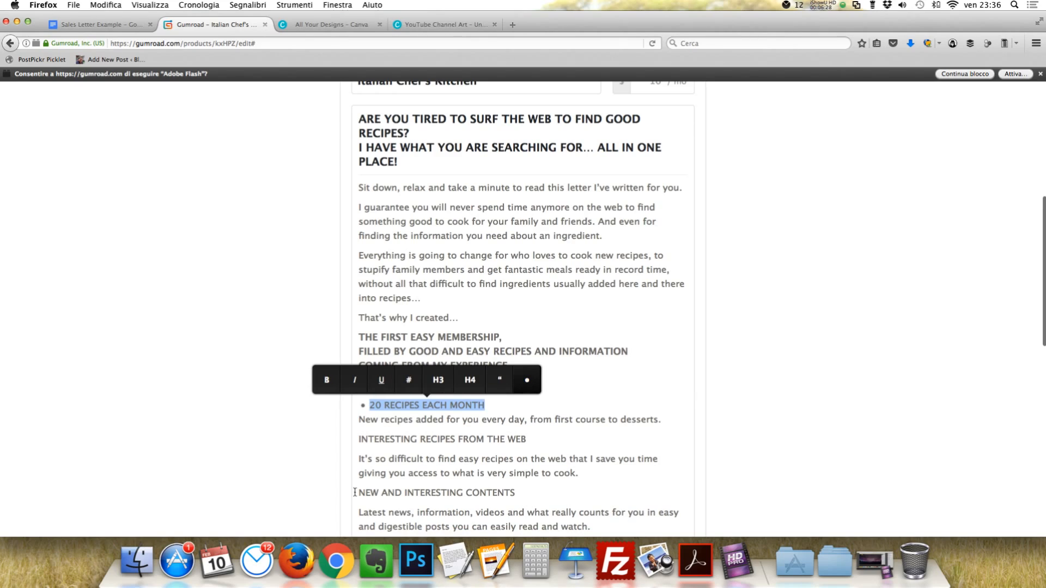
Add a second bullet and move the "INTERESTING RECIPES FROM THE WEB" heading with its paragraph into it
click(357, 446)
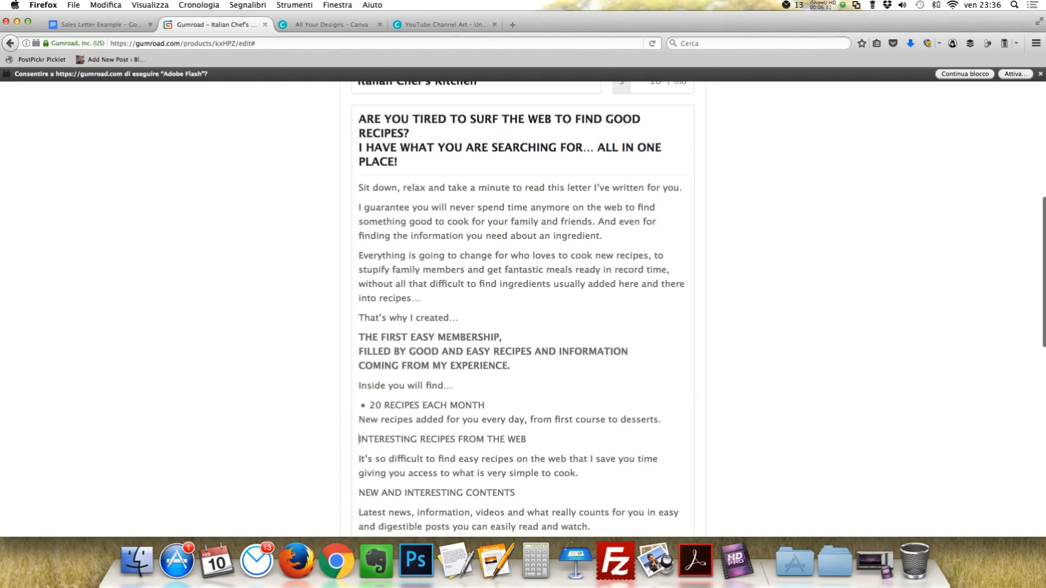
scroll(368, 361, down, 5)
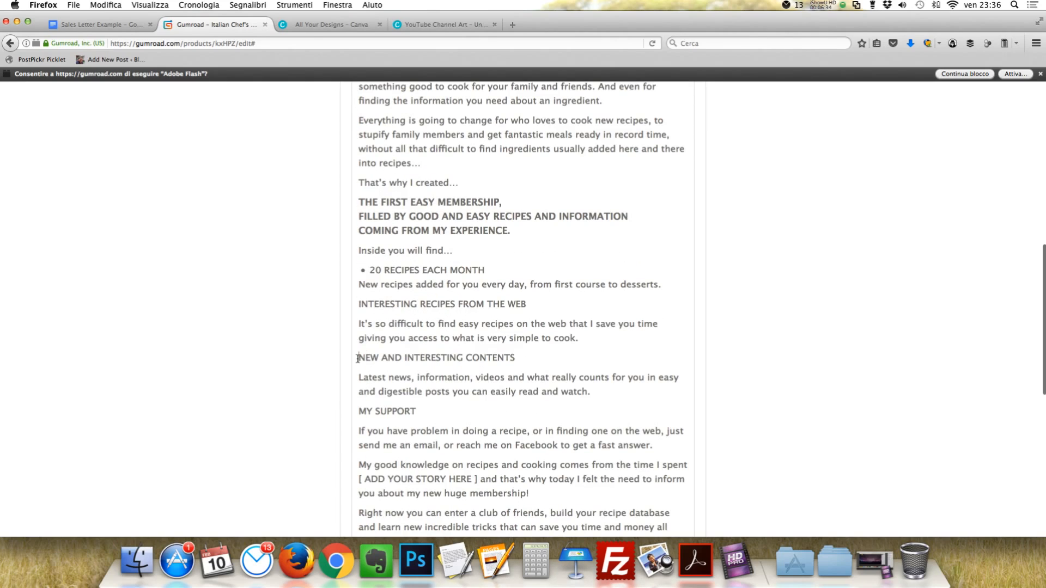
key(Return)
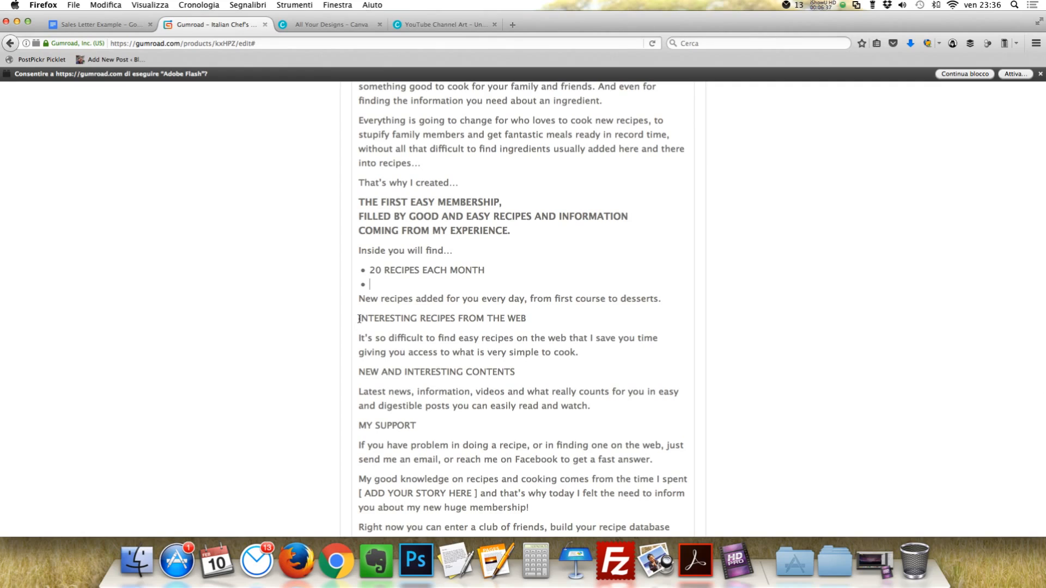
drag(359, 318, 599, 354)
key(super+c)
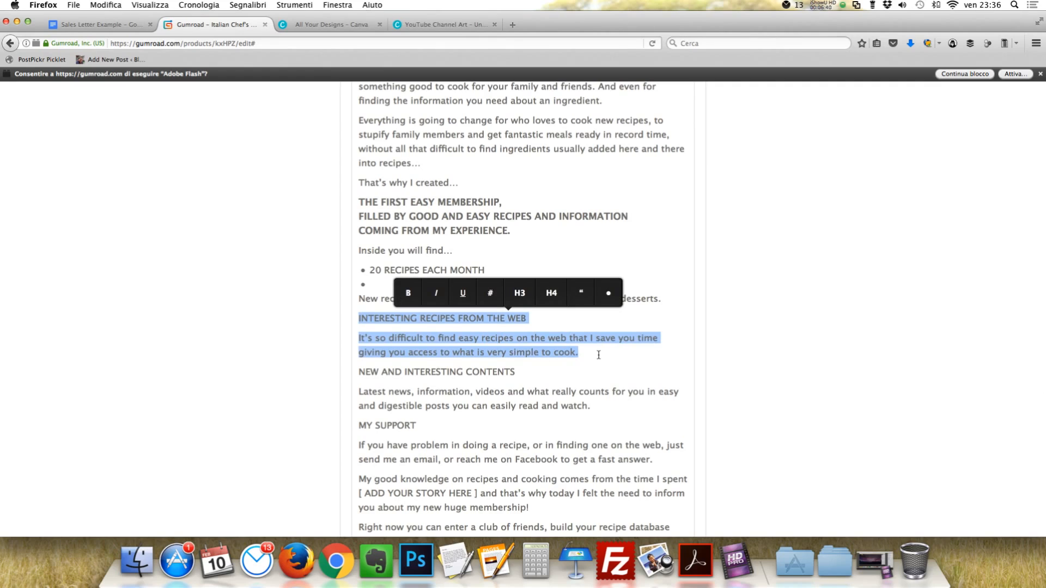
key(BackSpace)
click(393, 287)
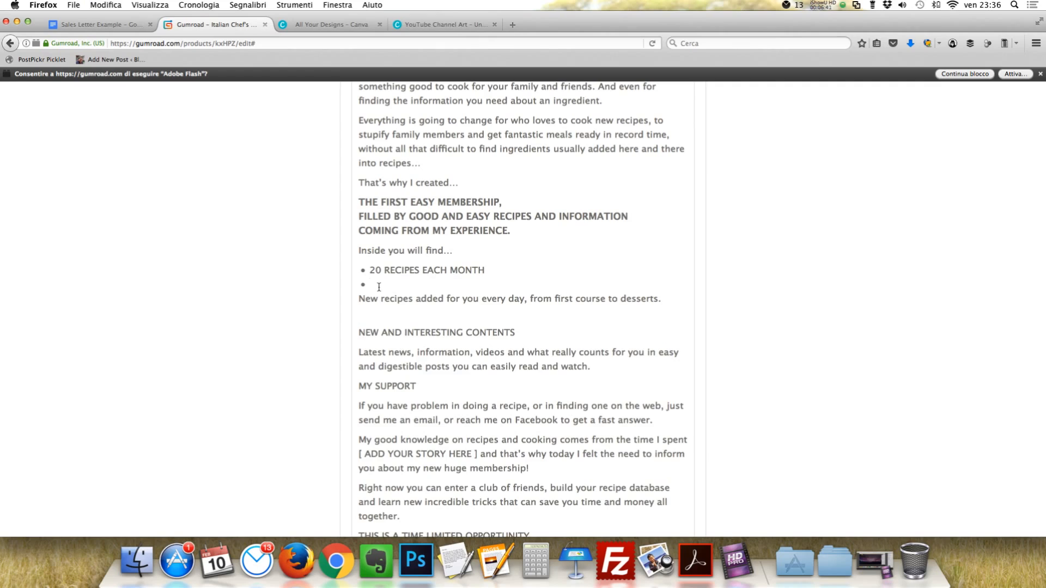
key(super+v)
Move the "New recipes added for you every day" line under the "20 RECIPES EACH MONTH" bullet, followed by a blank line
drag(356, 332, 665, 337)
key(super+c)
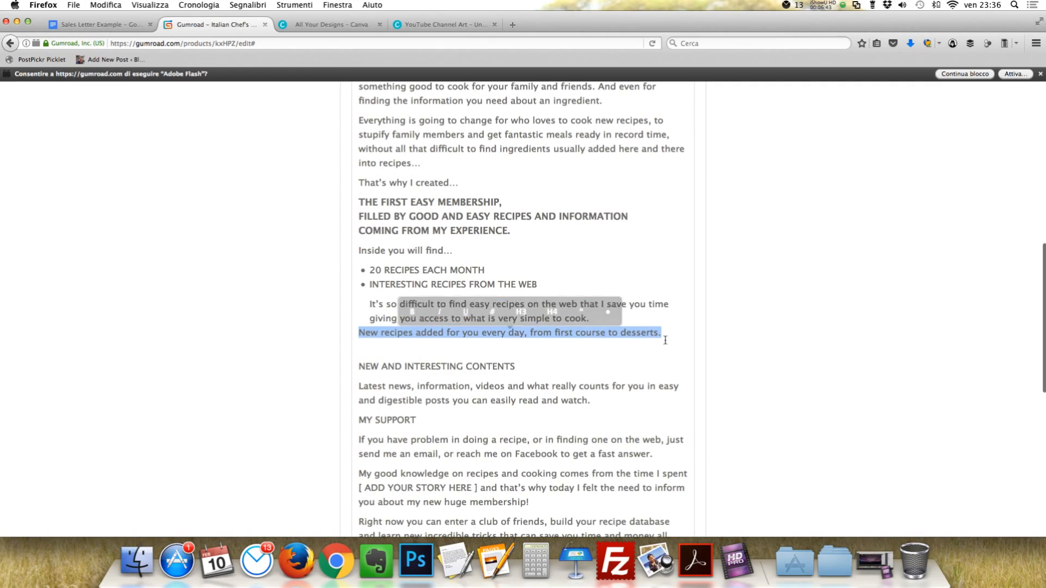
key(BackSpace)
key(shift+Return)
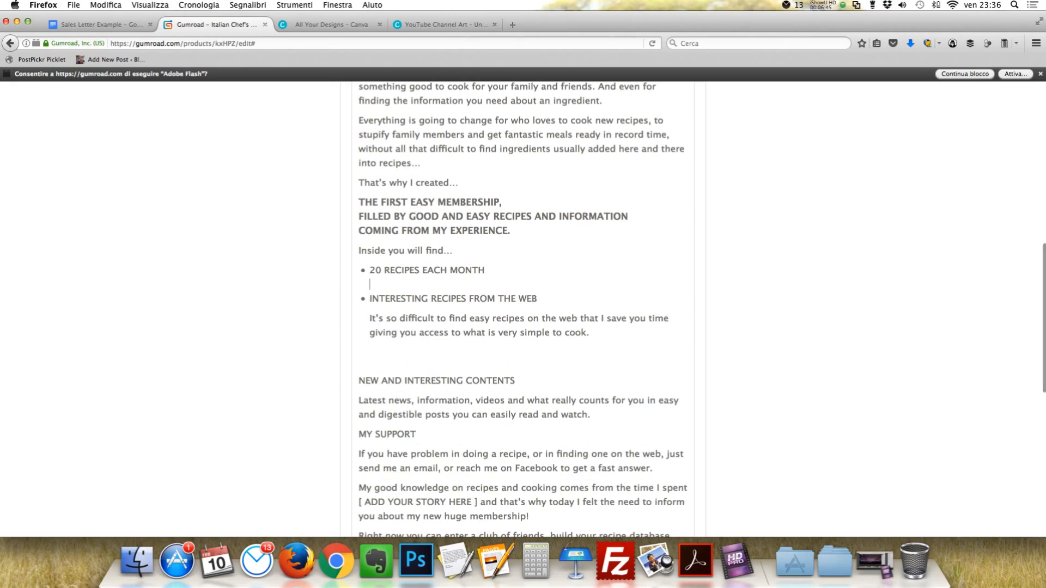
key(super+v)
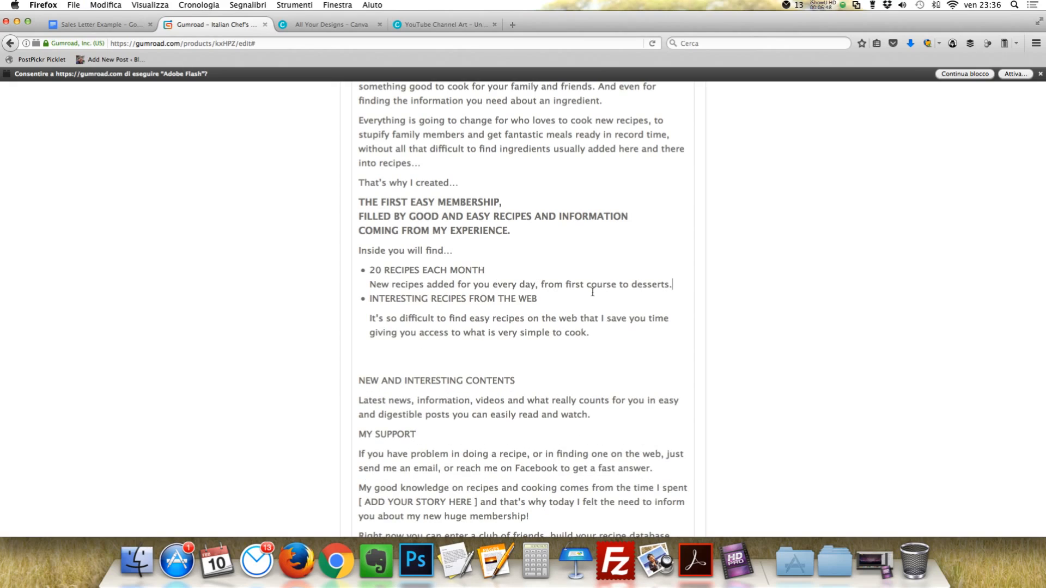
key(shift+Return)
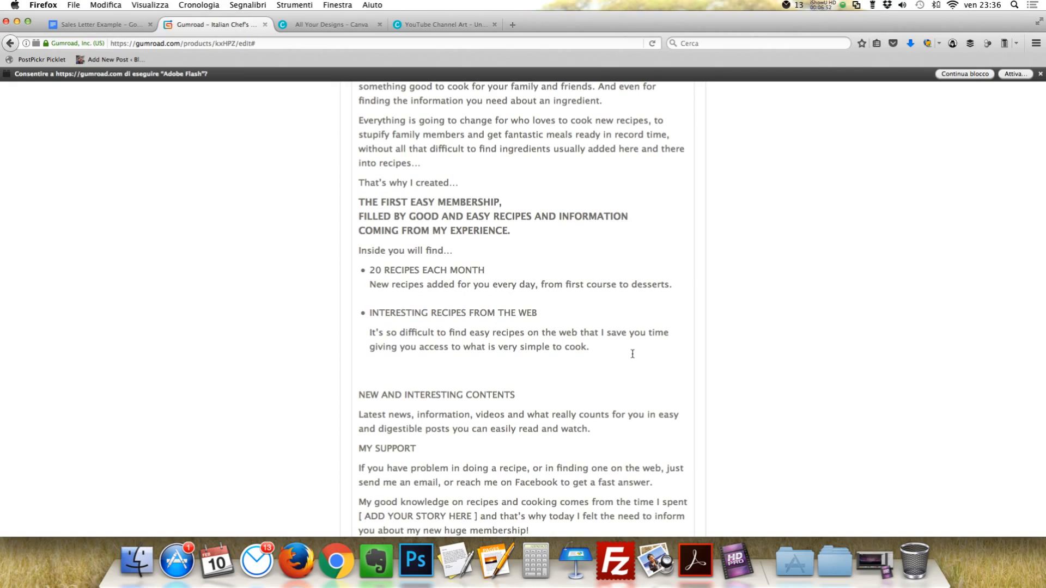
Add a third bullet and move the "NEW AND INTERESTING CONTENTS" heading with its paragraph into it
key(Return)
key(Return)
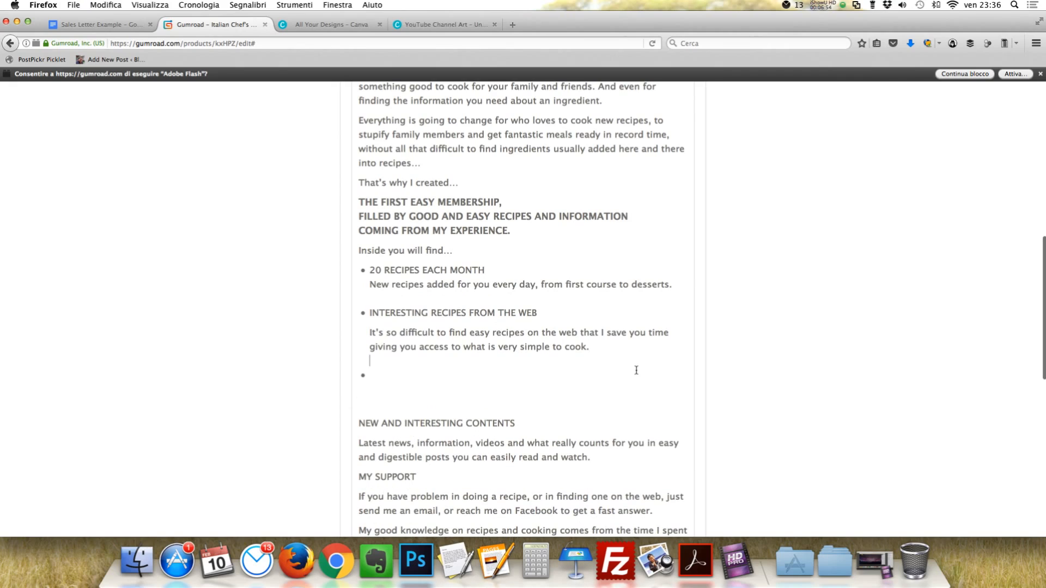
drag(357, 423, 595, 454)
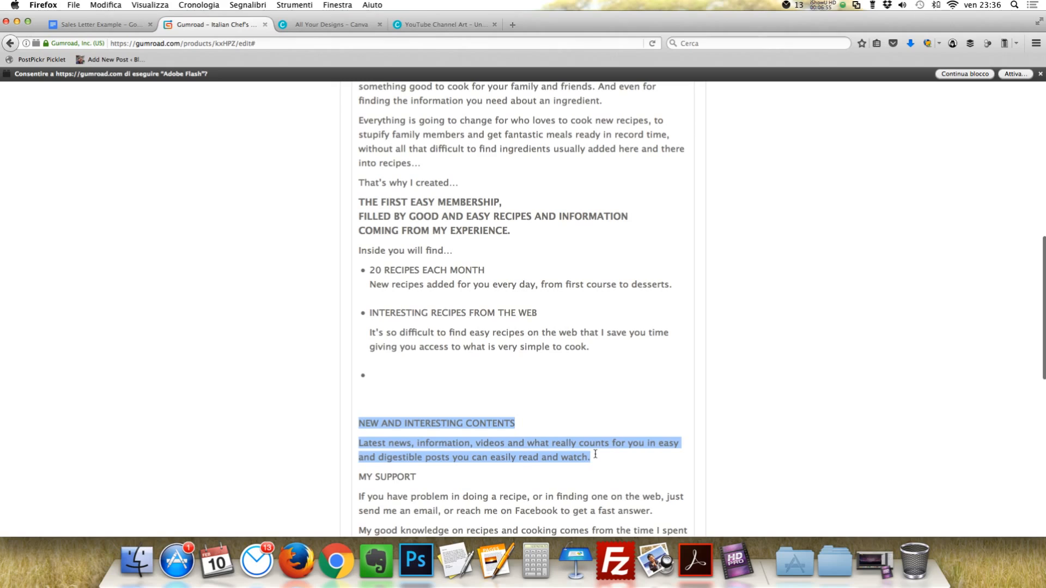
key(super+x)
key(BackSpace)
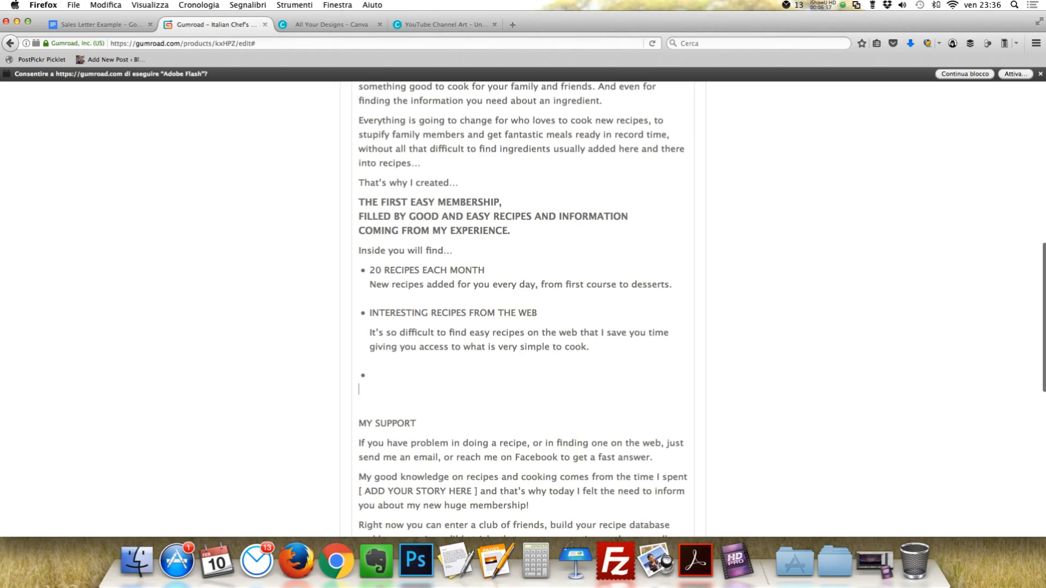
key(super+v)
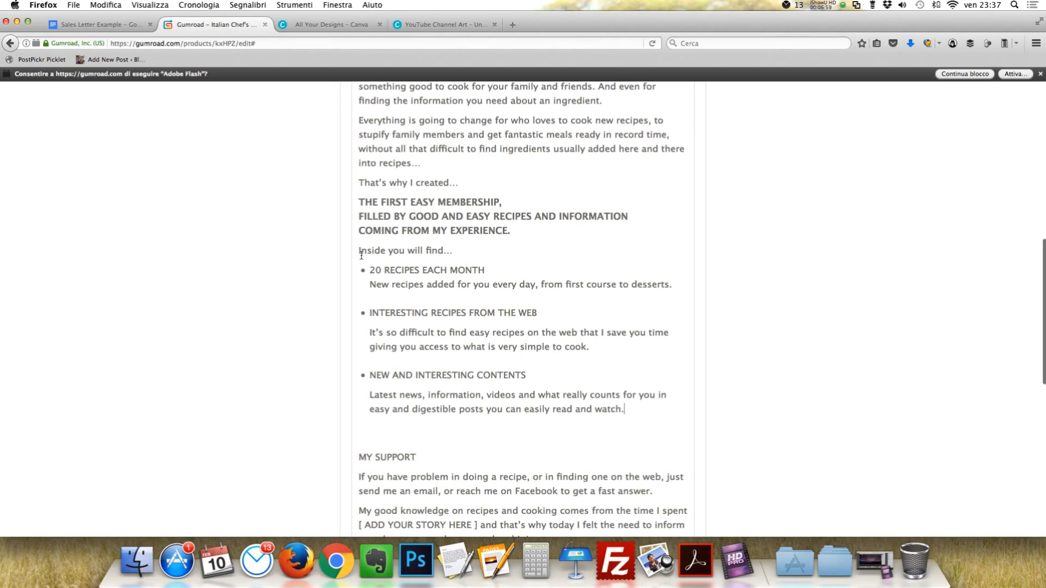
Make the headings of the three bullets, from "20 RECIPES EACH MONTH" to "NEW AND INTERESTING CONTENTS", bold
drag(371, 269, 484, 270)
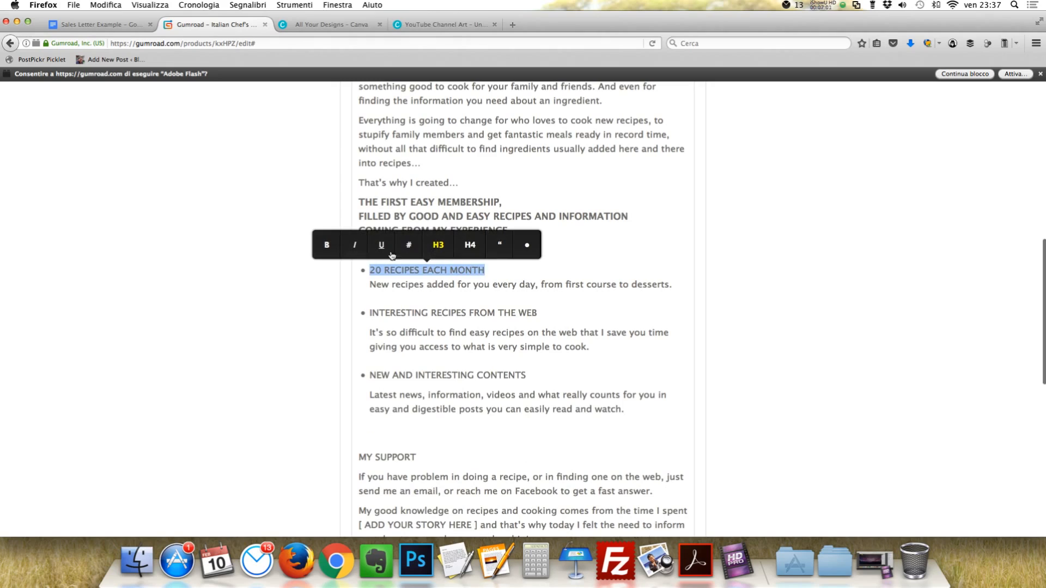
click(327, 246)
drag(371, 312, 538, 313)
click(349, 282)
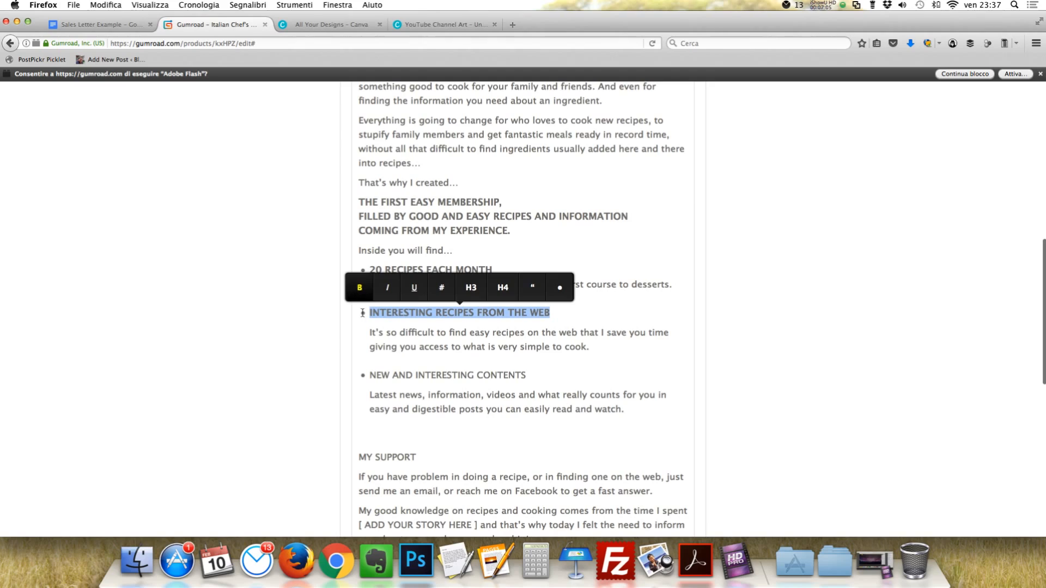
drag(526, 374, 369, 374)
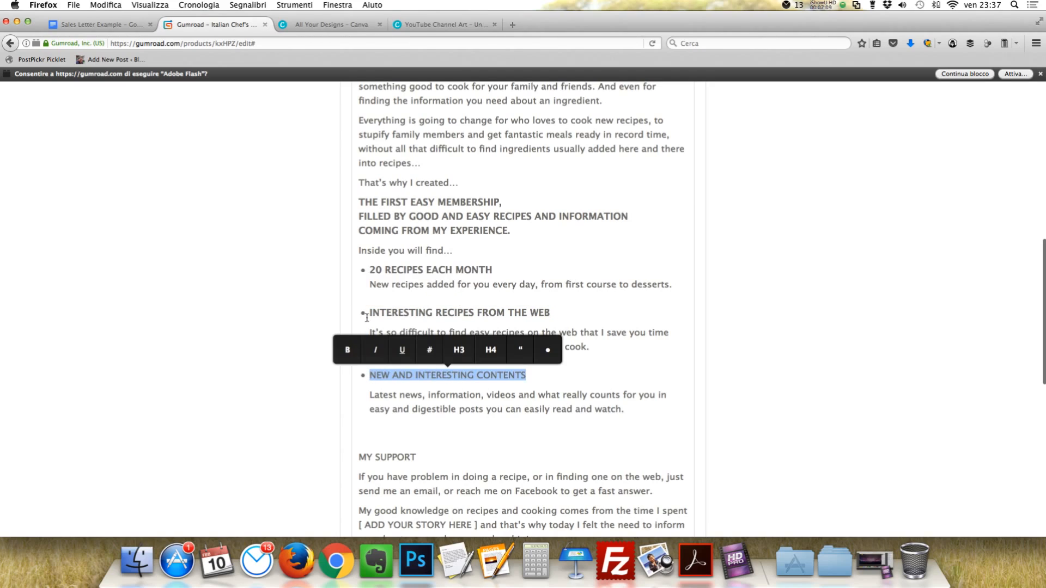
click(348, 350)
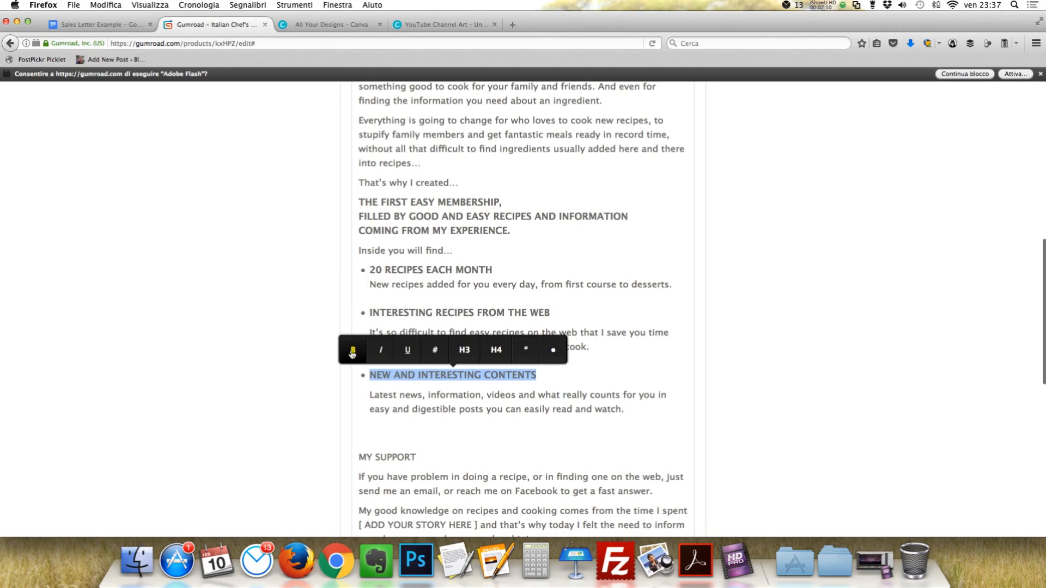
Turn "MY SUPPORT" and its paragraph into a fourth bullet, with a blank line before the "My good knowledge" paragraph
click(635, 414)
key(Return)
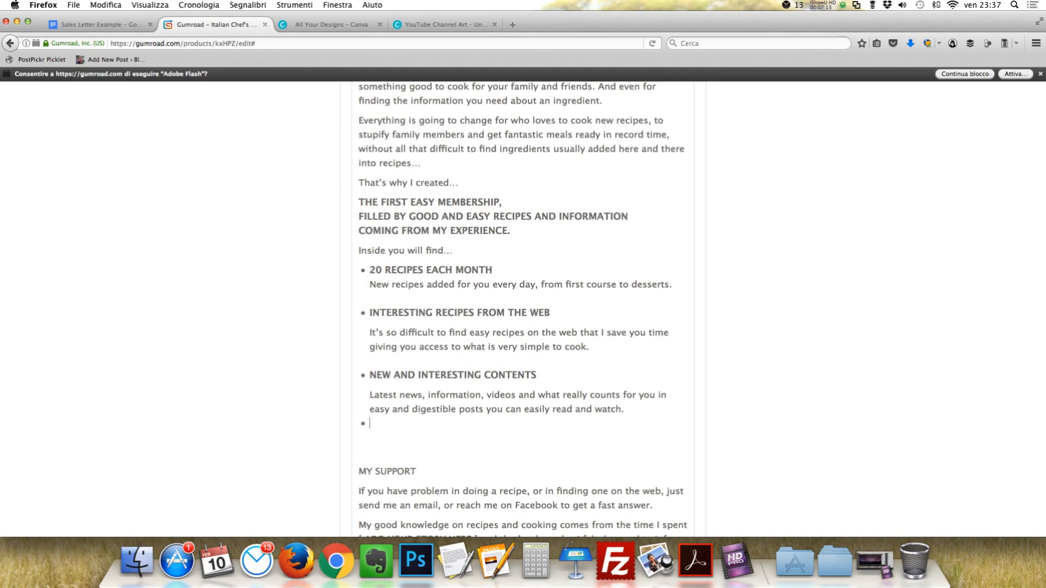
key(Return)
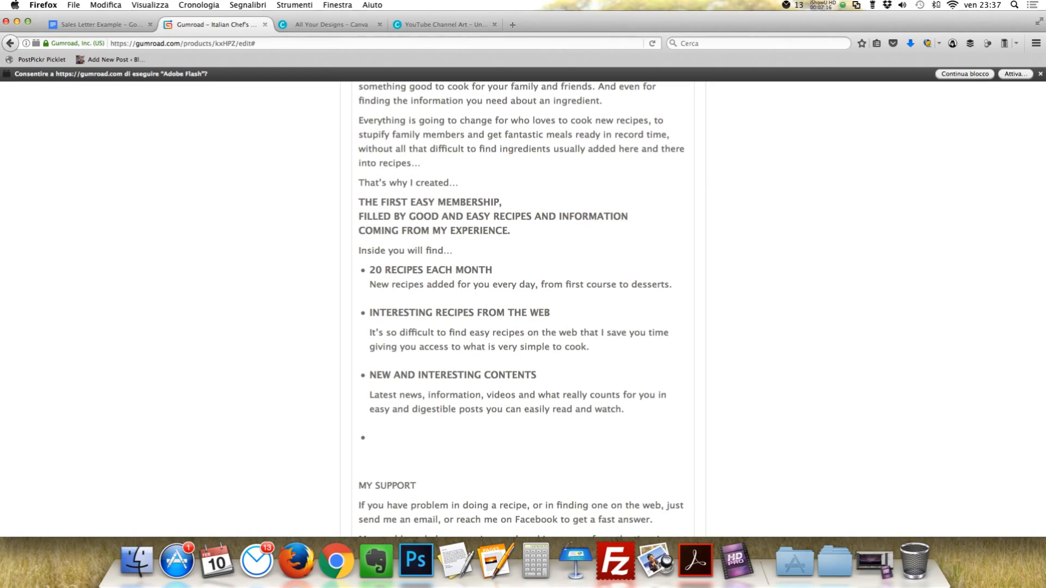
key(BackSpace)
key(BackSpace)
scroll(632, 414, down, 2)
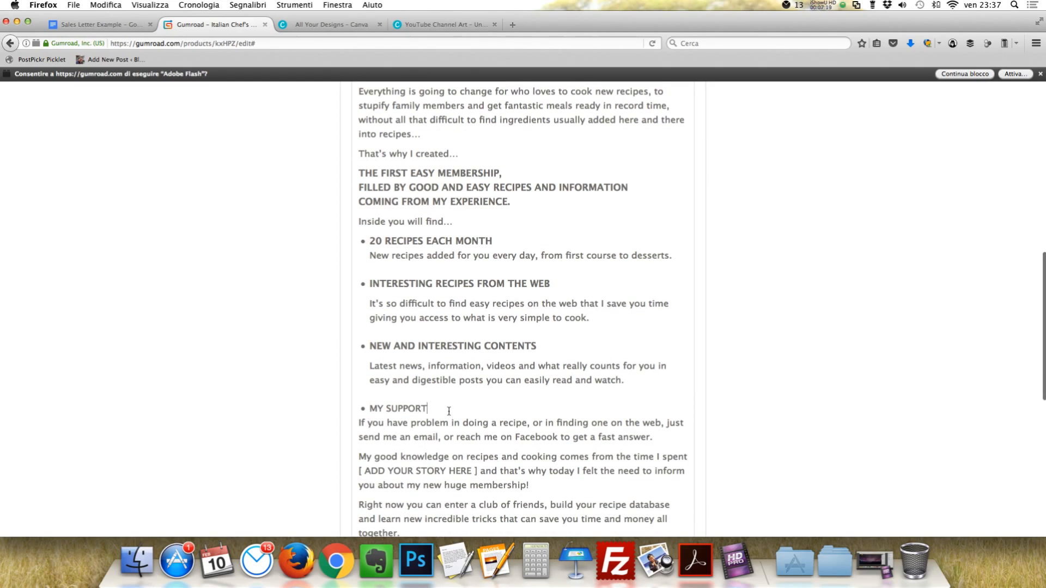
key(shift+Return)
key(Delete)
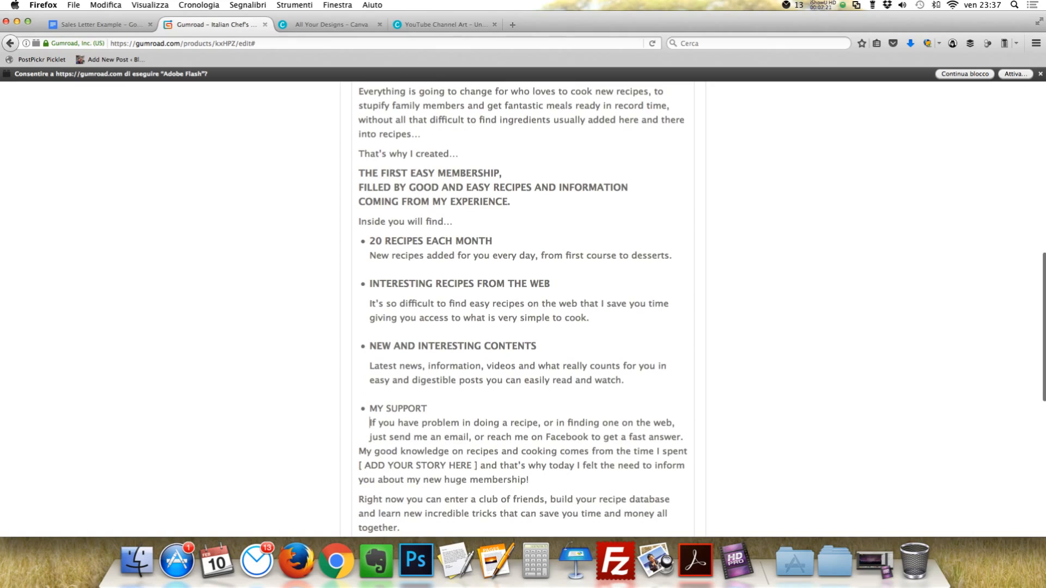
click(358, 452)
key(Return)
Make the "MY SUPPORT" bullet heading bold
drag(427, 407, 368, 408)
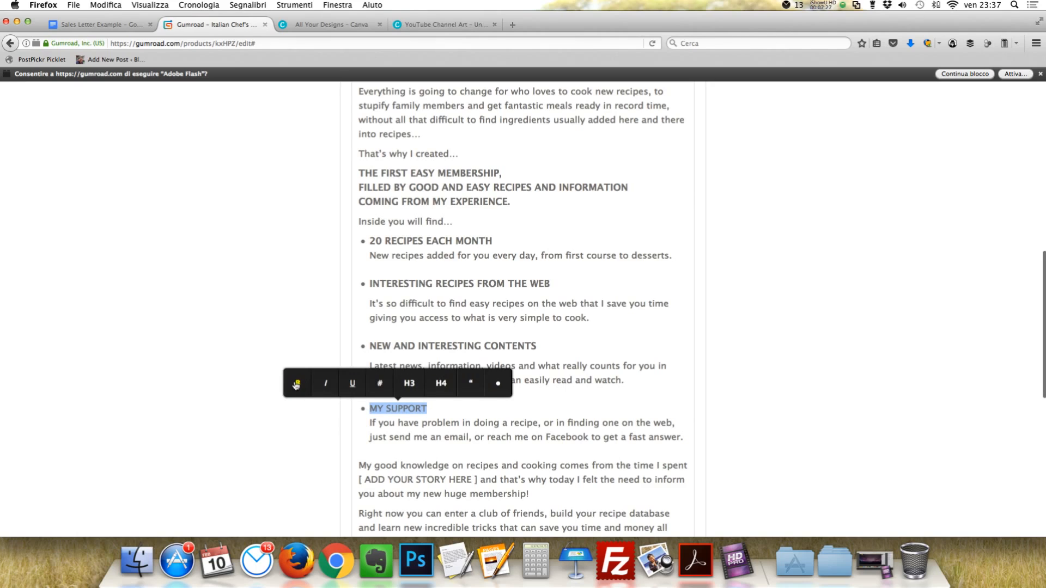
click(301, 383)
click(603, 444)
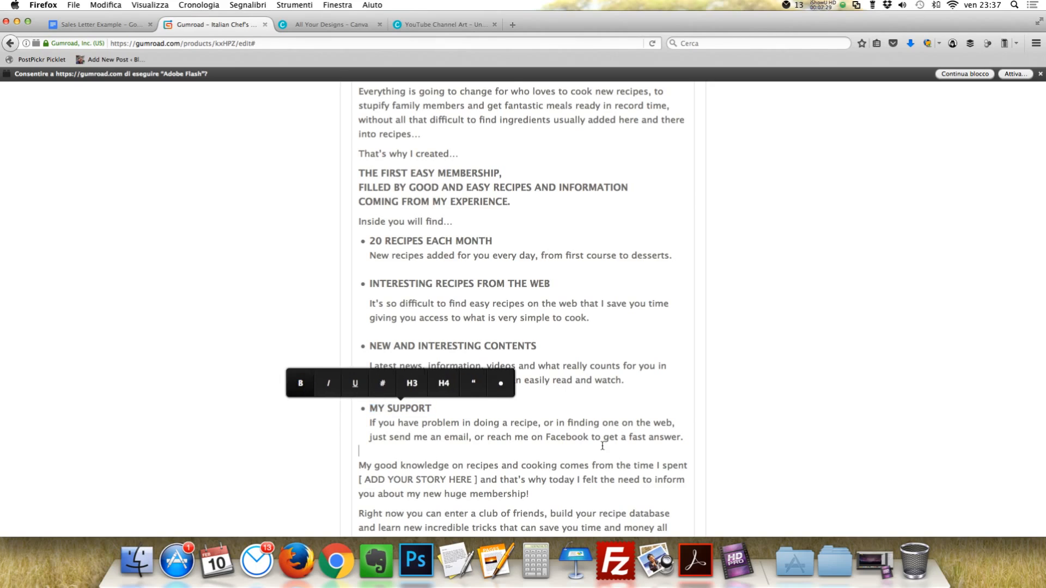
Delete the "$9.95" and "[ PRICE BUTTON HERE ]" lines near the end of the sales letter
scroll(604, 439, up, 8)
scroll(584, 370, down, 15)
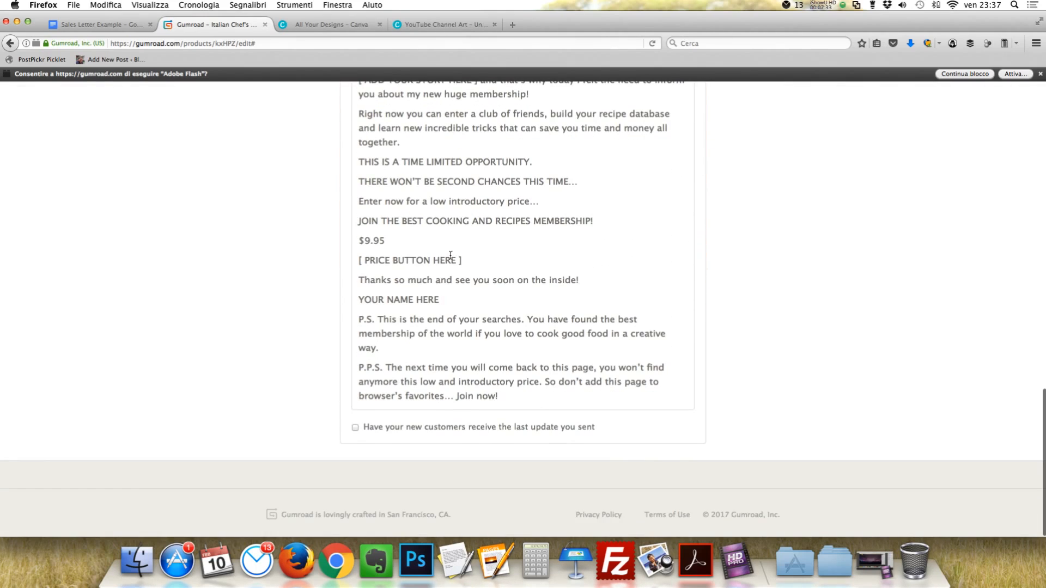
drag(462, 260, 346, 262)
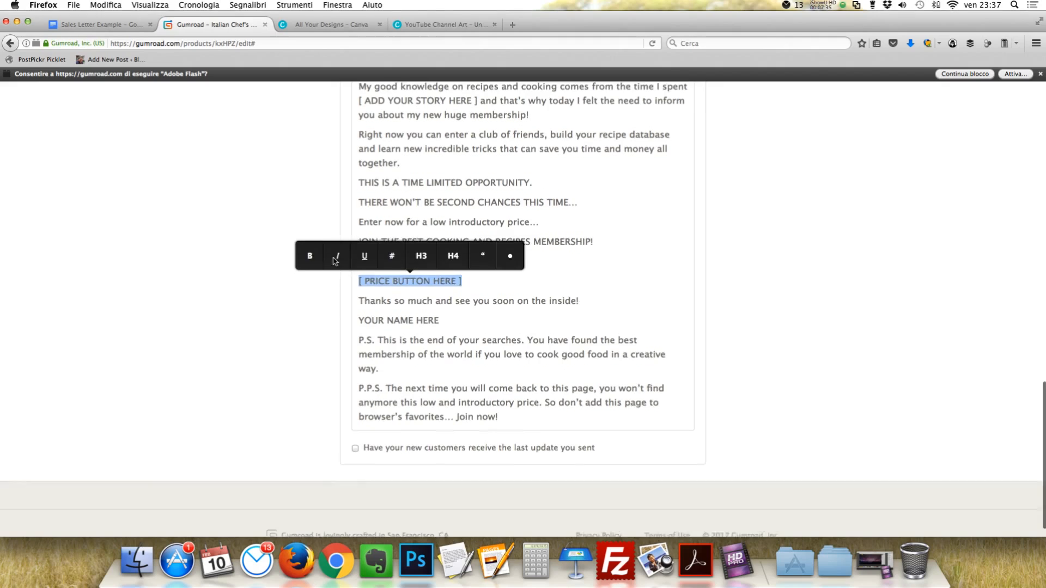
key(BackSpace)
key(BackSpace)
key(BackSpace)
key(BackSpace)
key(BackSpace)
key(BackSpace)
key(BackSpace)
key(BackSpace)
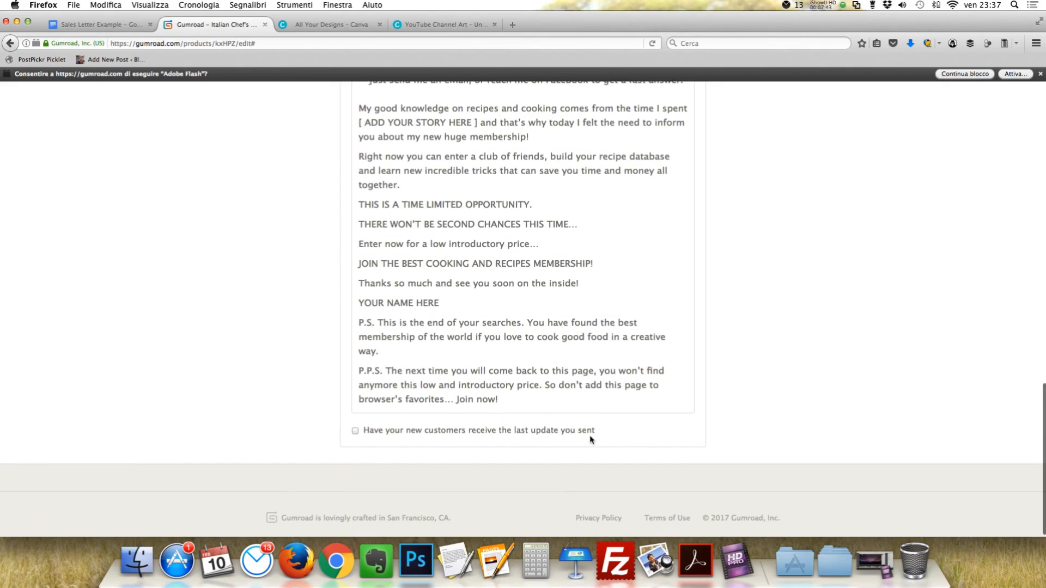
Enable sending new customers the last update, and save the product changes
click(355, 431)
scroll(604, 434, up, 20)
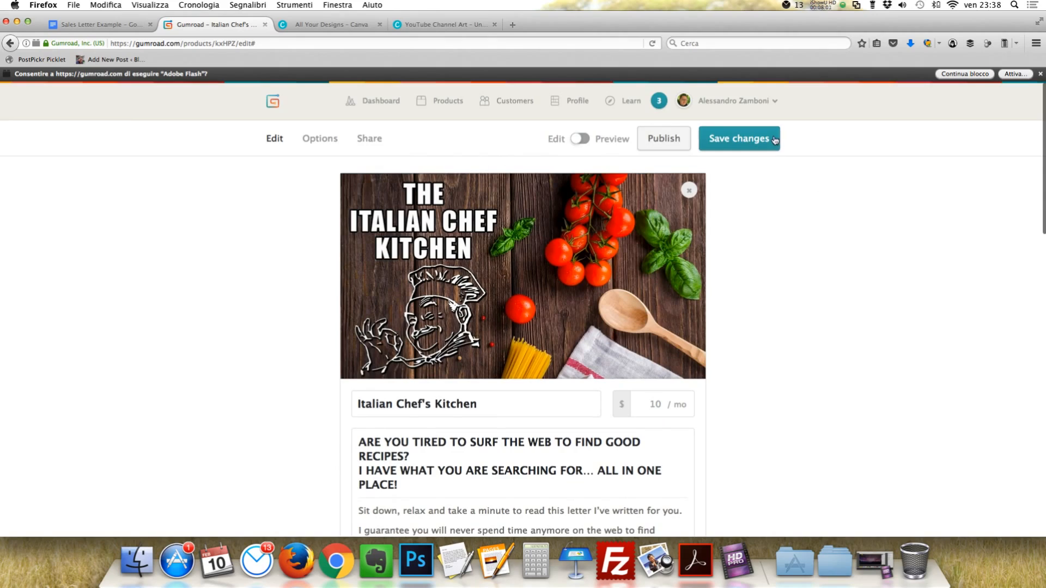
click(750, 140)
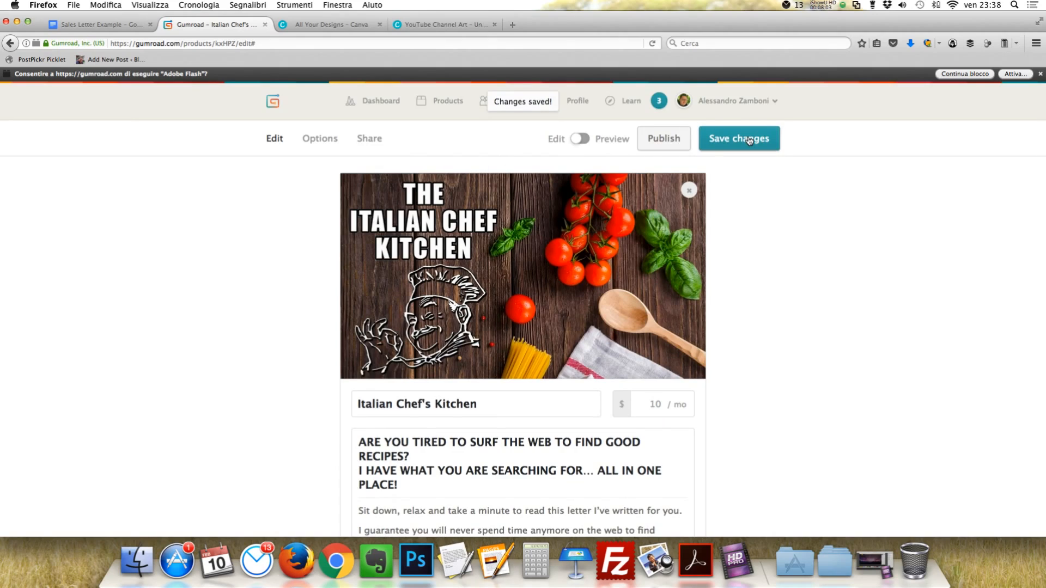
Set the product's custom gum.co link ending to "italianchef" in the product options
click(326, 140)
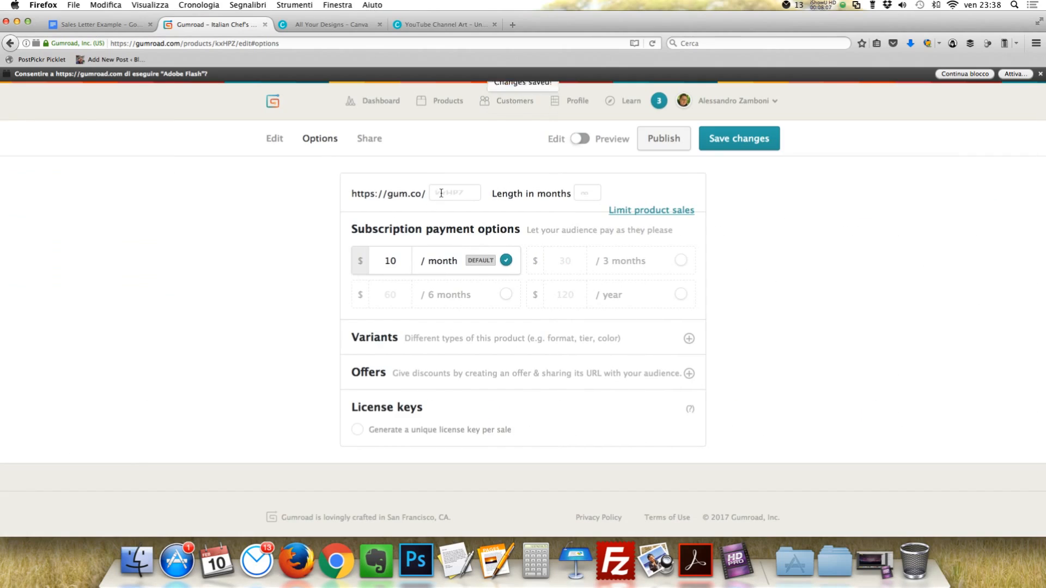
click(442, 193)
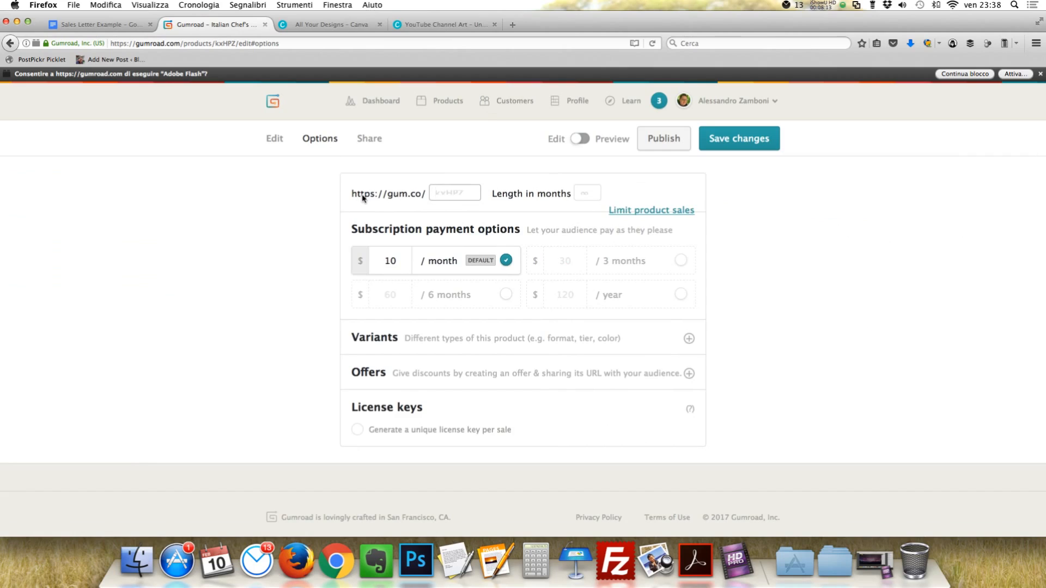
text(it)
text(alianchef)
Set the subscription length to 12 months and add a yearly payment option at $99
click(581, 197)
click(512, 198)
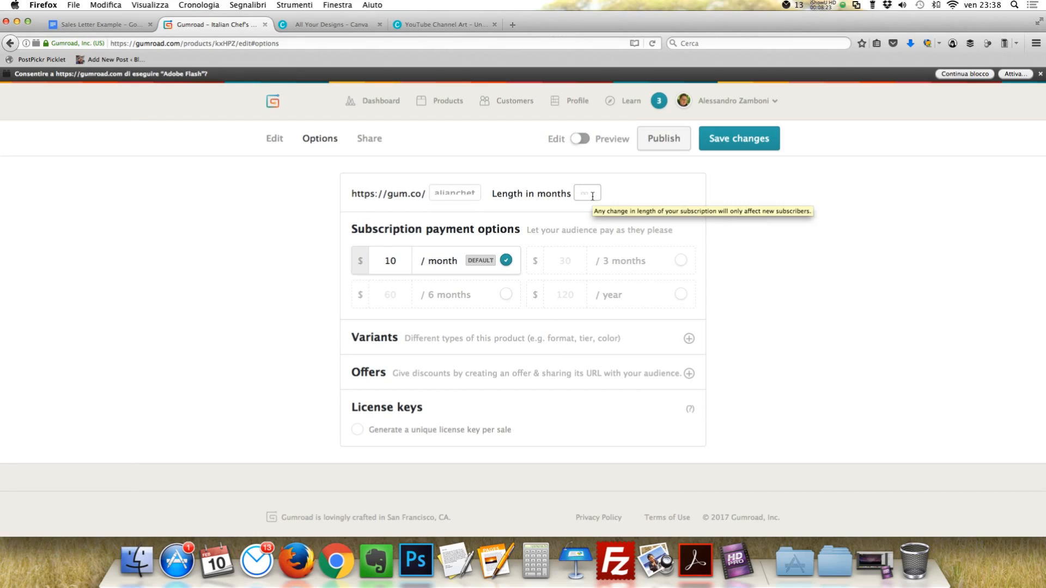
text(12)
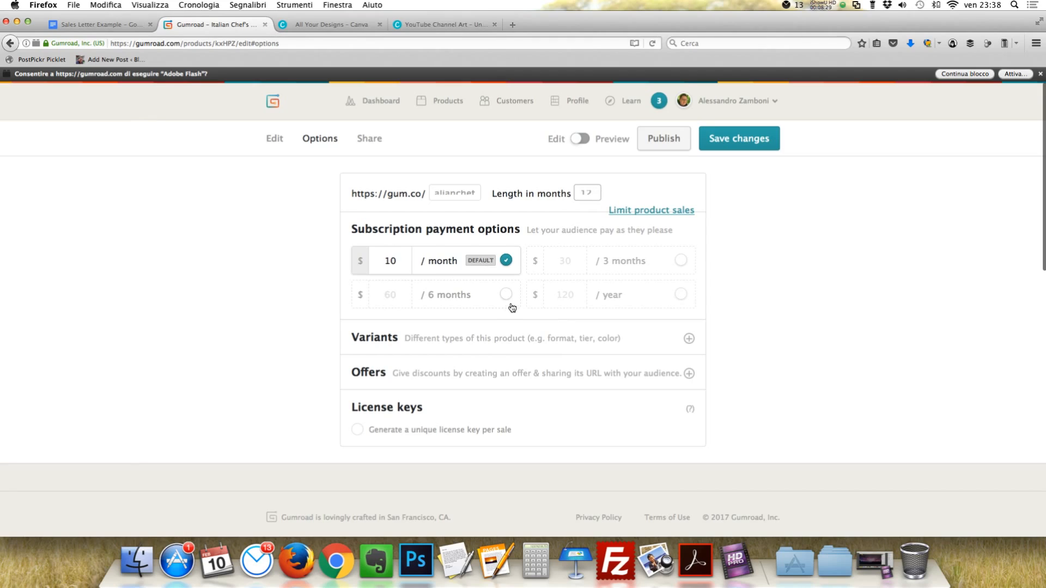
click(565, 299)
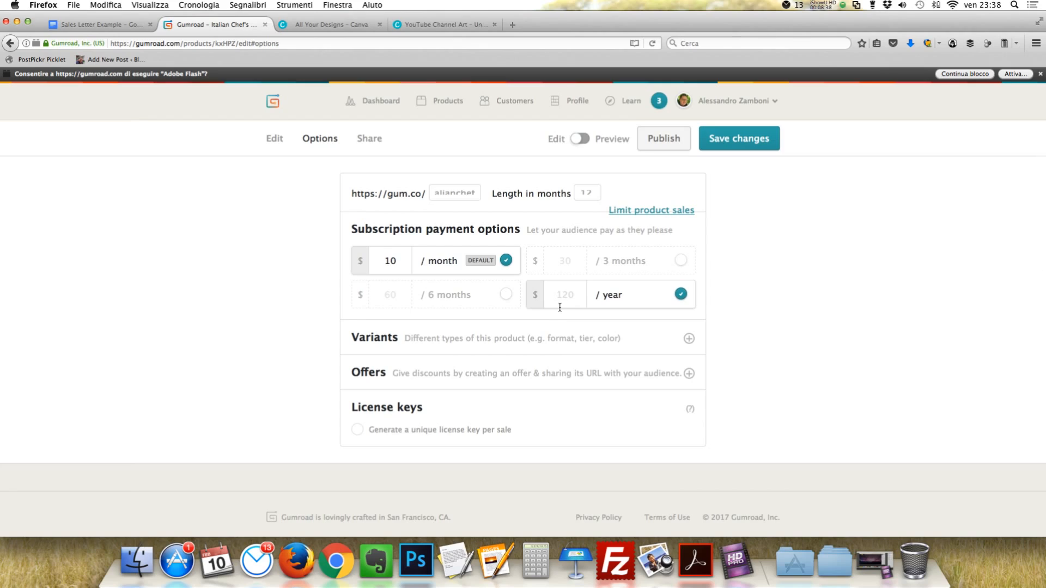
text(99)
Add an offer for this product only, with the codename "1stmonth" and $5 off
scroll(531, 291, down, 3)
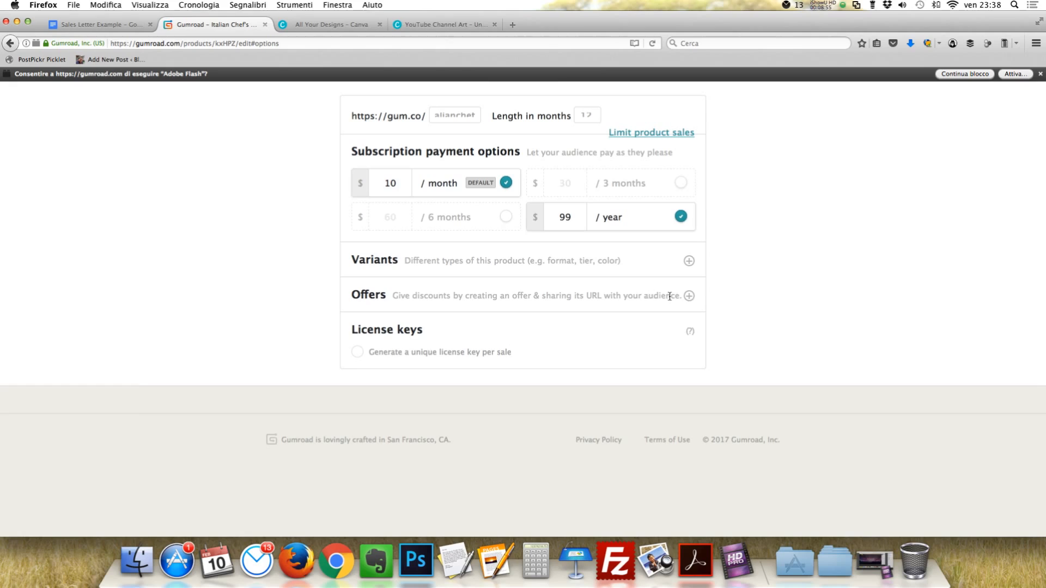
click(690, 296)
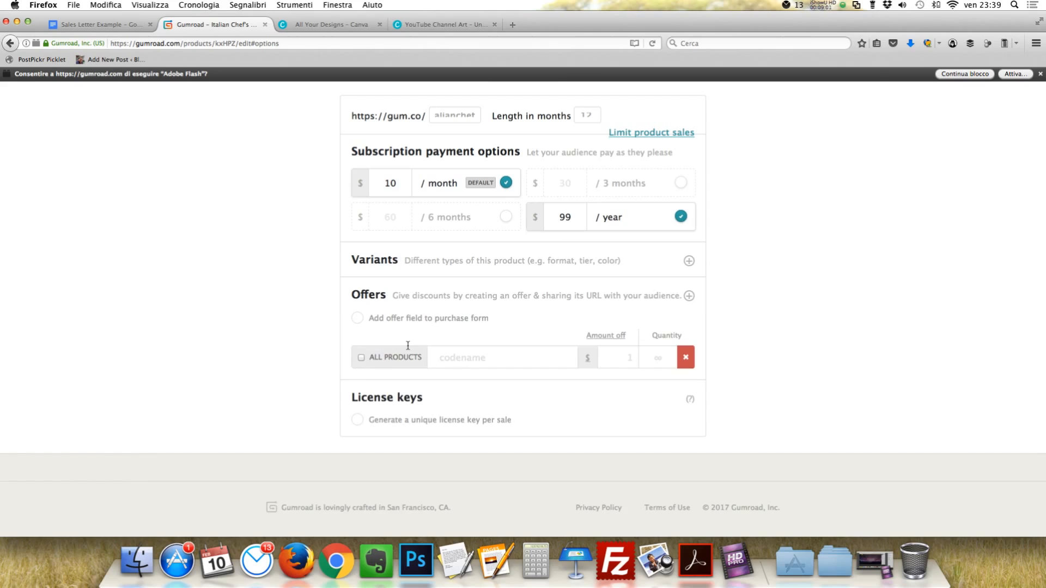
click(362, 358)
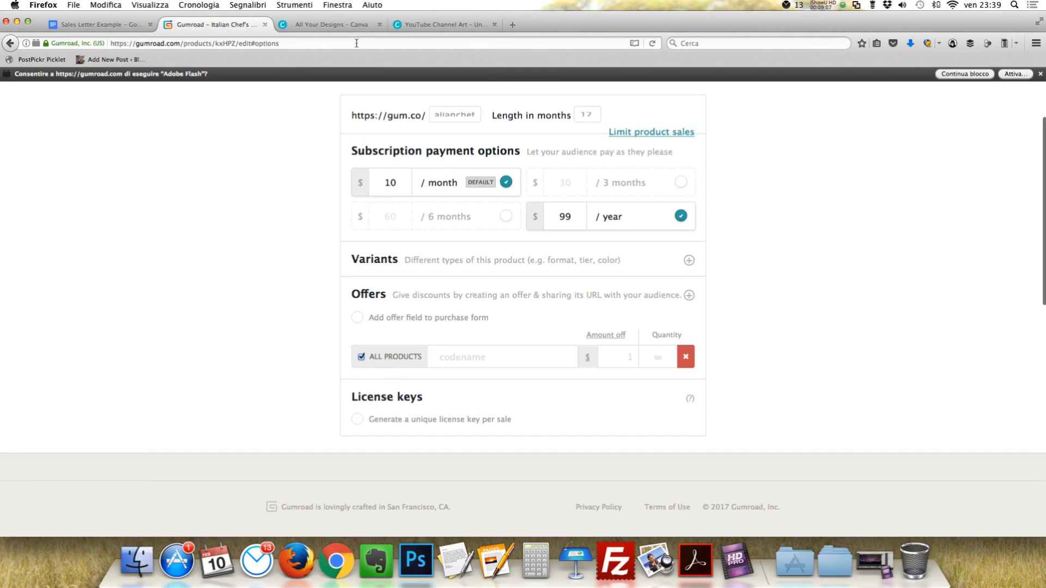
click(361, 357)
click(450, 357)
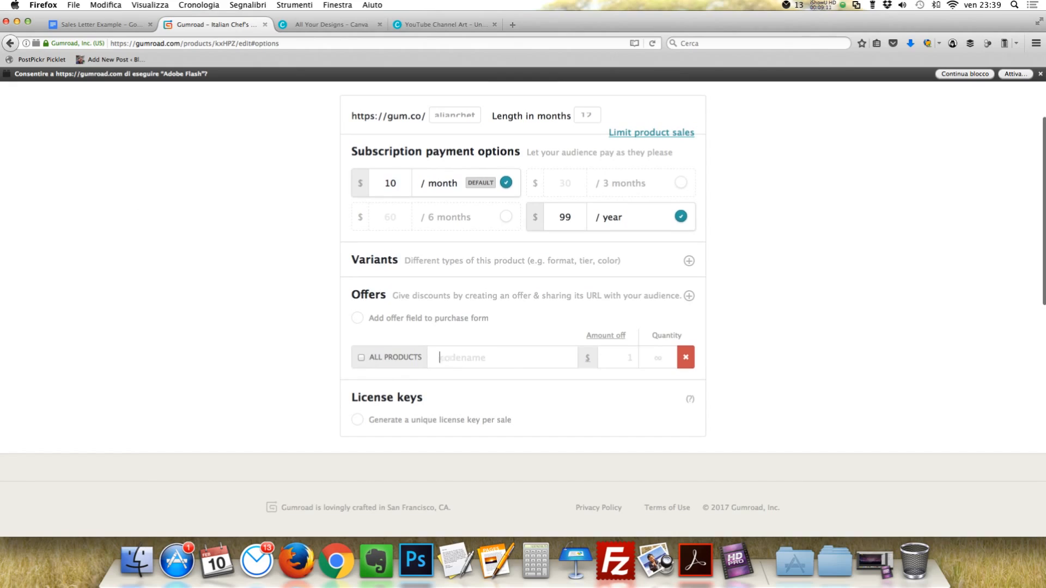
text(1stmonth)
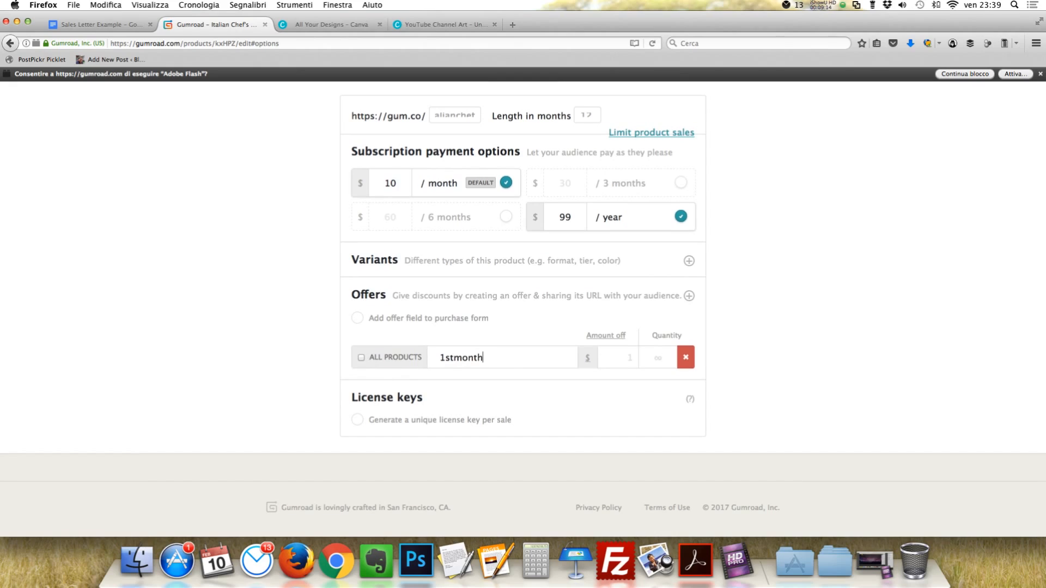
scroll(624, 355, up, 1)
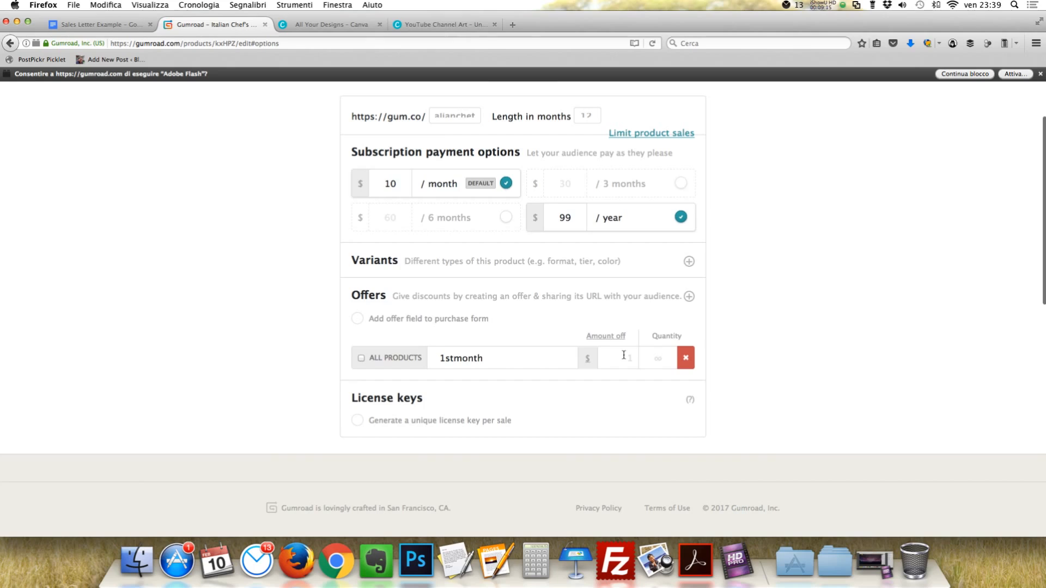
click(624, 355)
text(5)
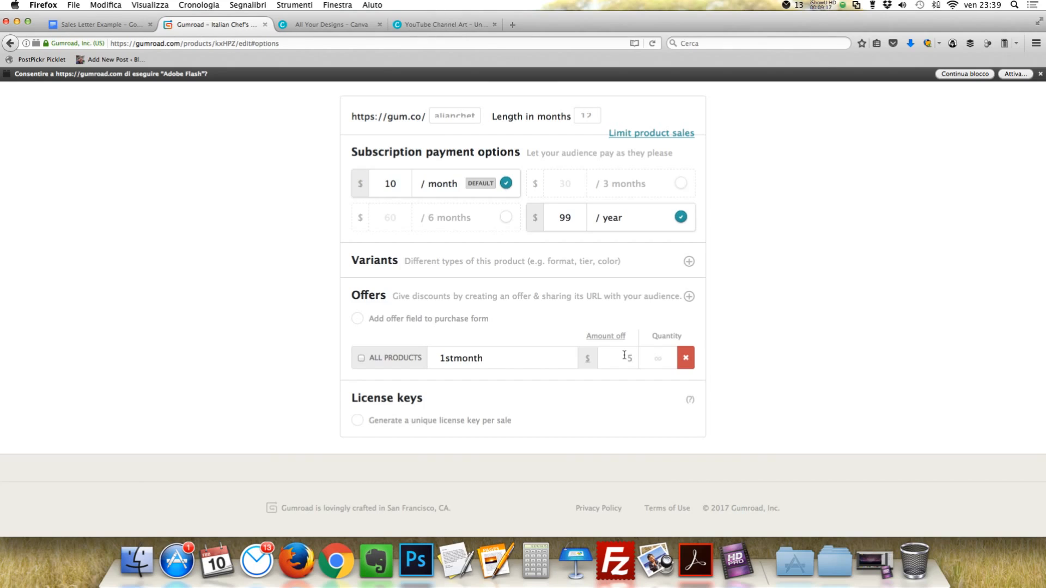
Limit the quantity of the "1stmonth" offer to 20
click(662, 362)
text(20)
scroll(546, 361, down, 2)
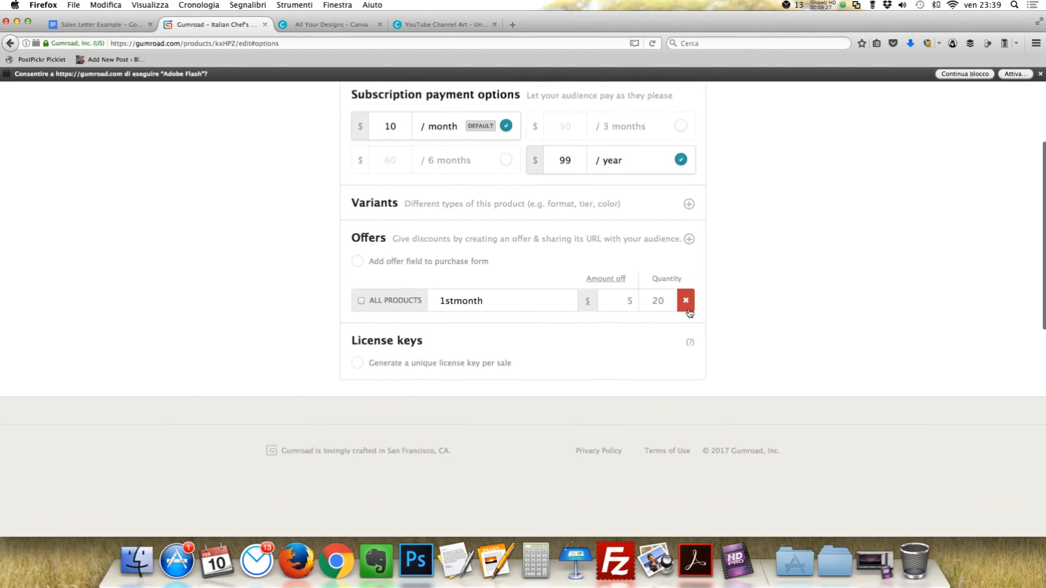
Delete the "1stmonth" offer and save the product changes
click(685, 301)
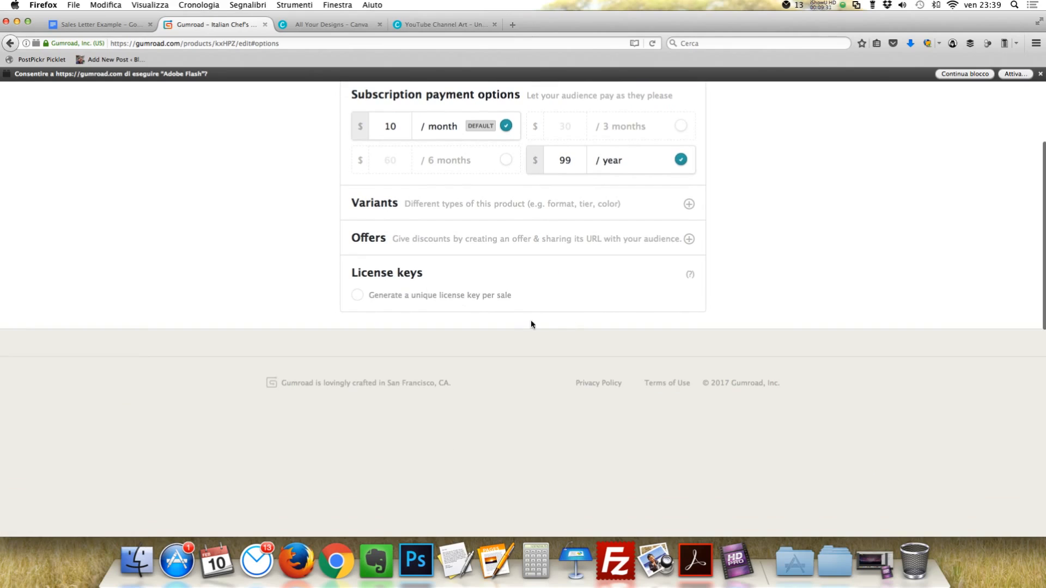
scroll(703, 345, up, 3)
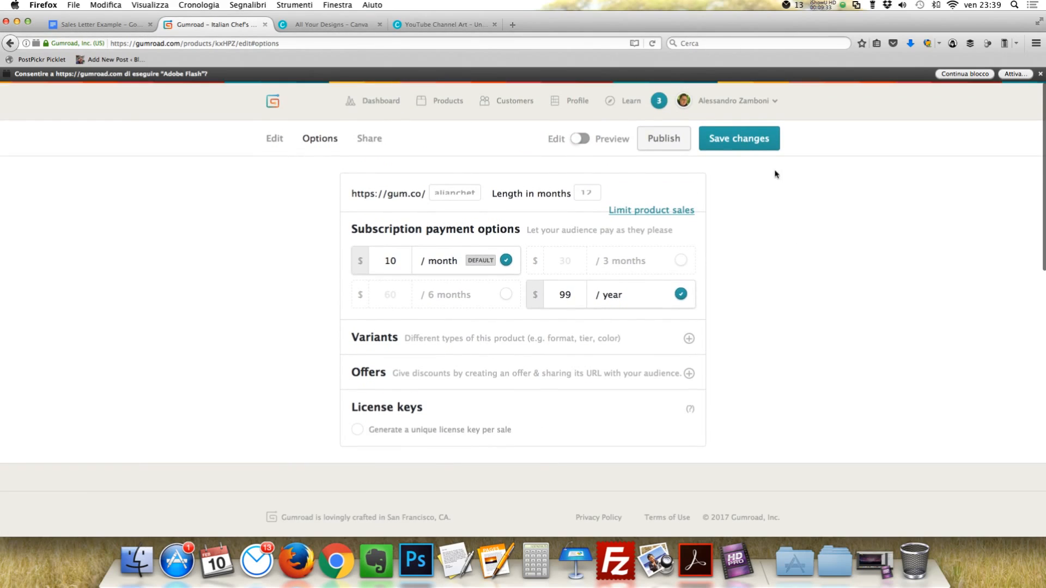
click(726, 138)
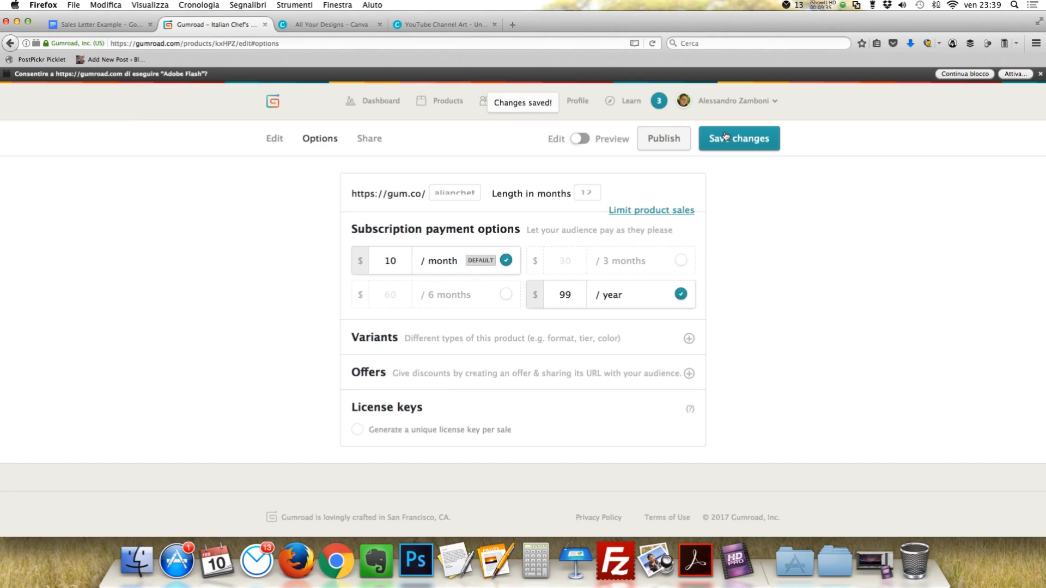
Open the product's sharing settings and examine its short link and the section on selling directly from a website
click(367, 140)
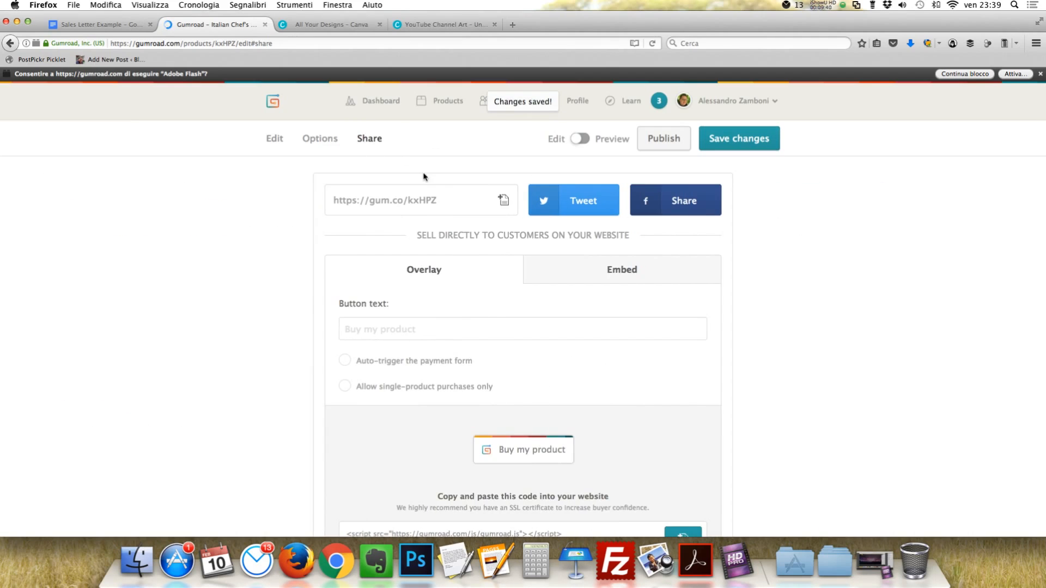
drag(448, 197, 327, 196)
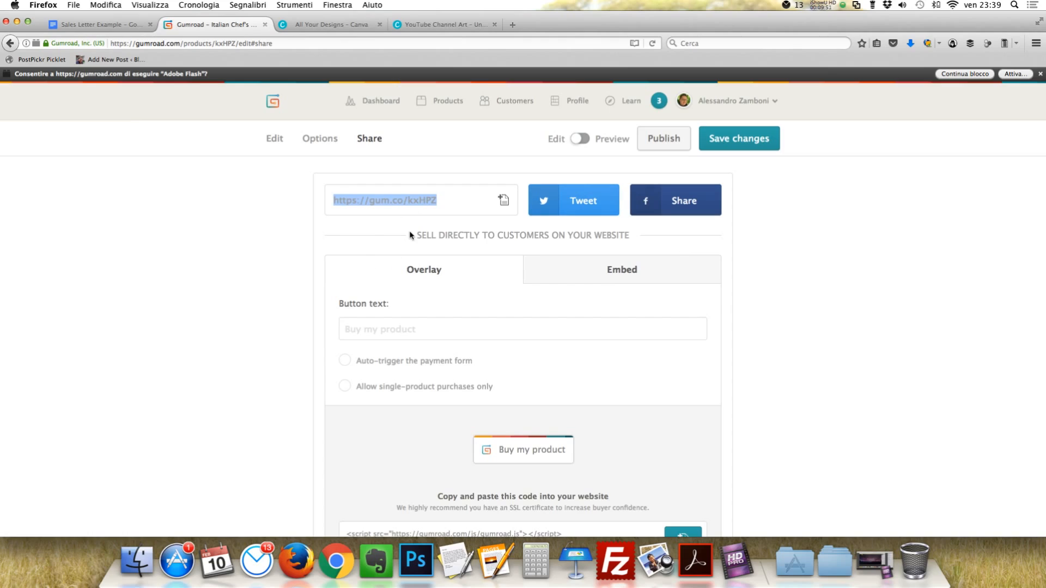
drag(417, 234, 630, 238)
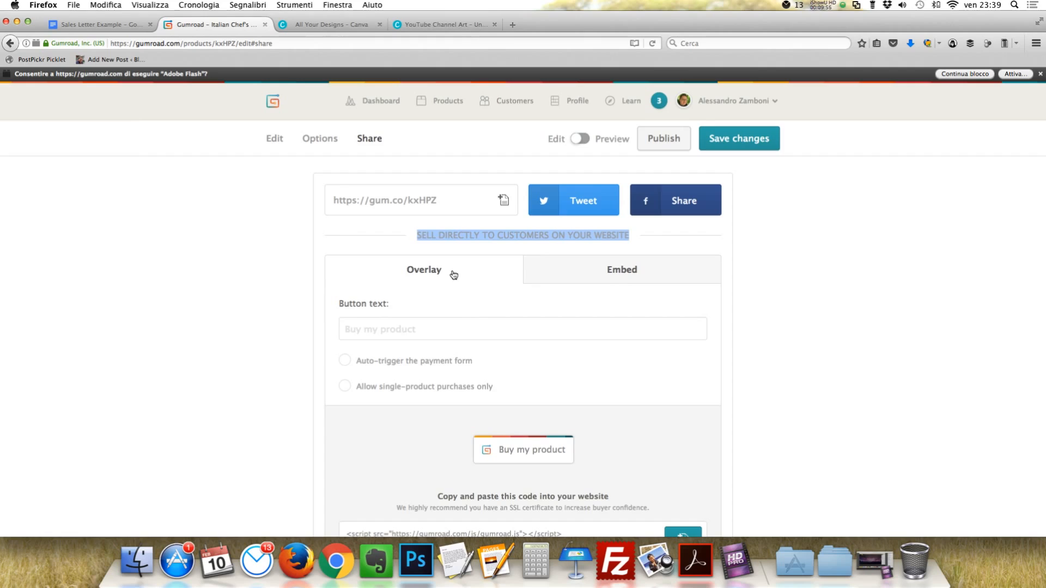
scroll(460, 273, down, 1)
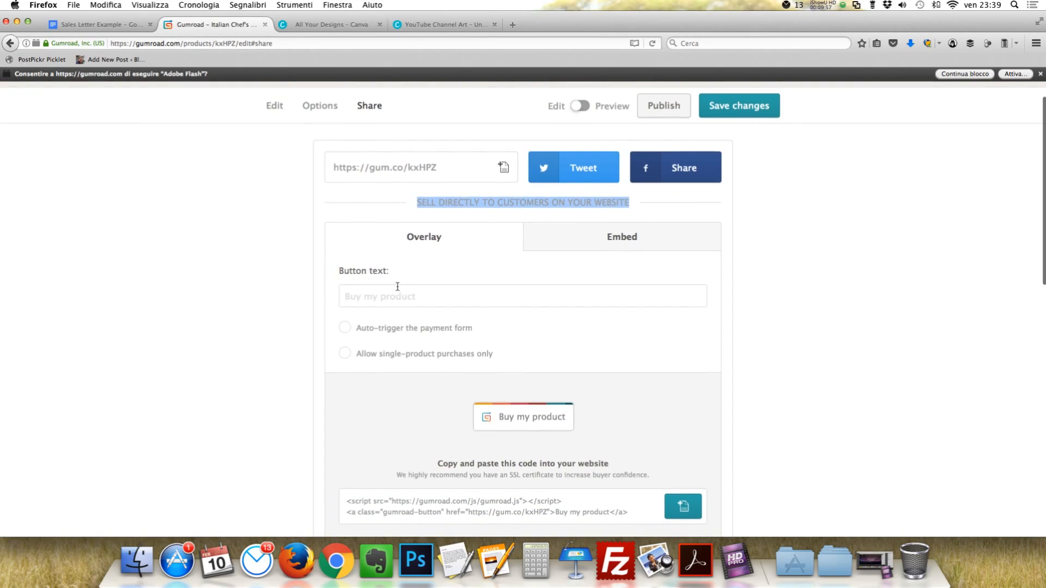
Show the embed version of the product and review its preview with the cover, creator details and sales letter
click(583, 239)
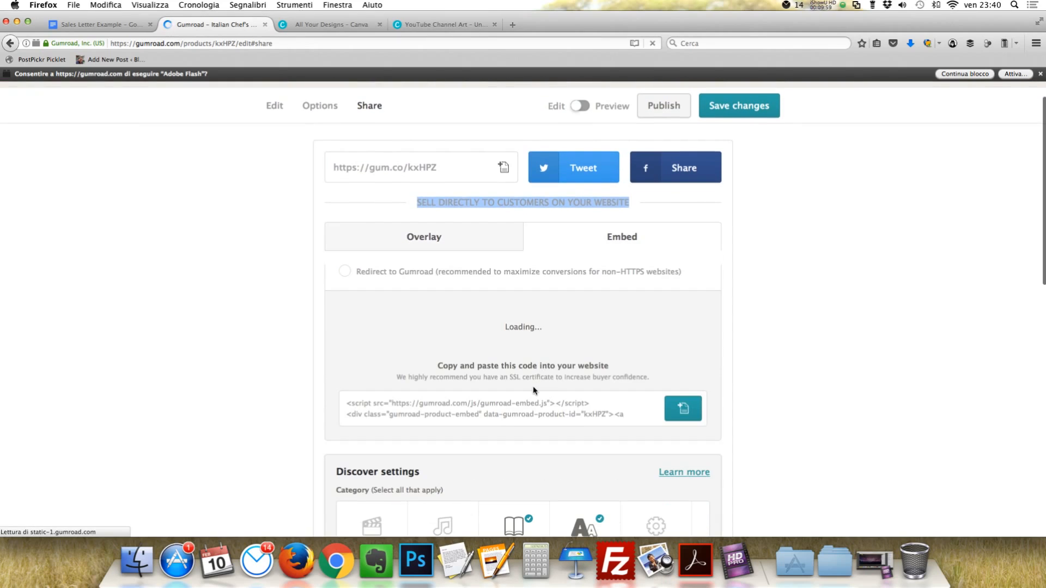
scroll(526, 386, down, 15)
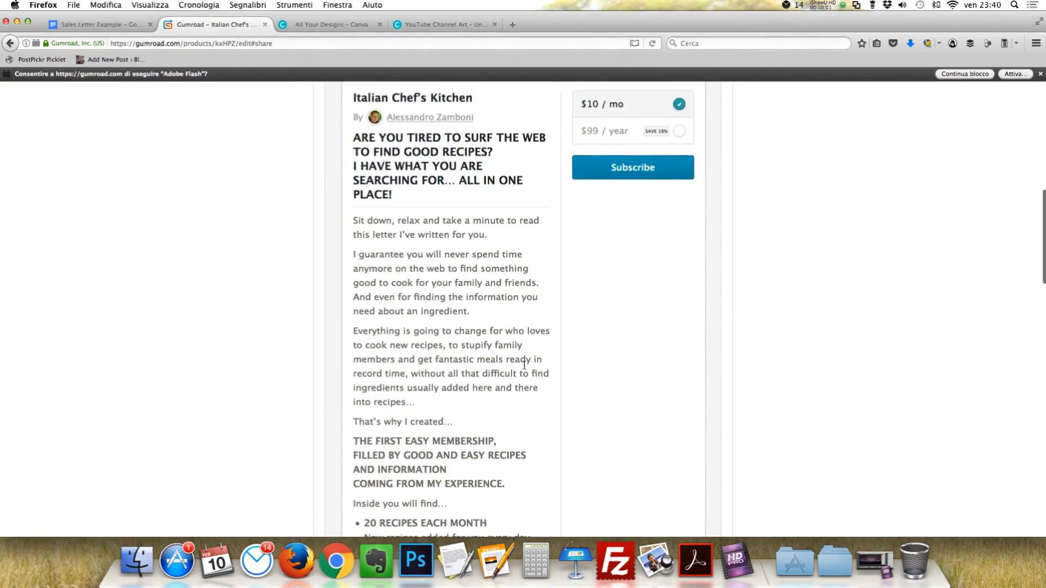
scroll(526, 367, down, 10)
scroll(526, 364, up, 15)
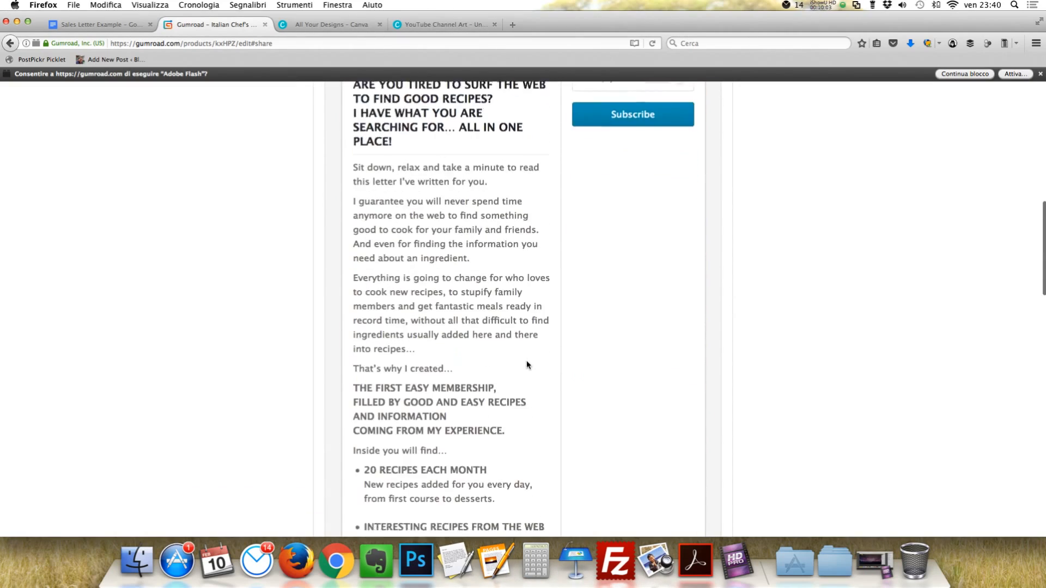
mouse_move(405, 176)
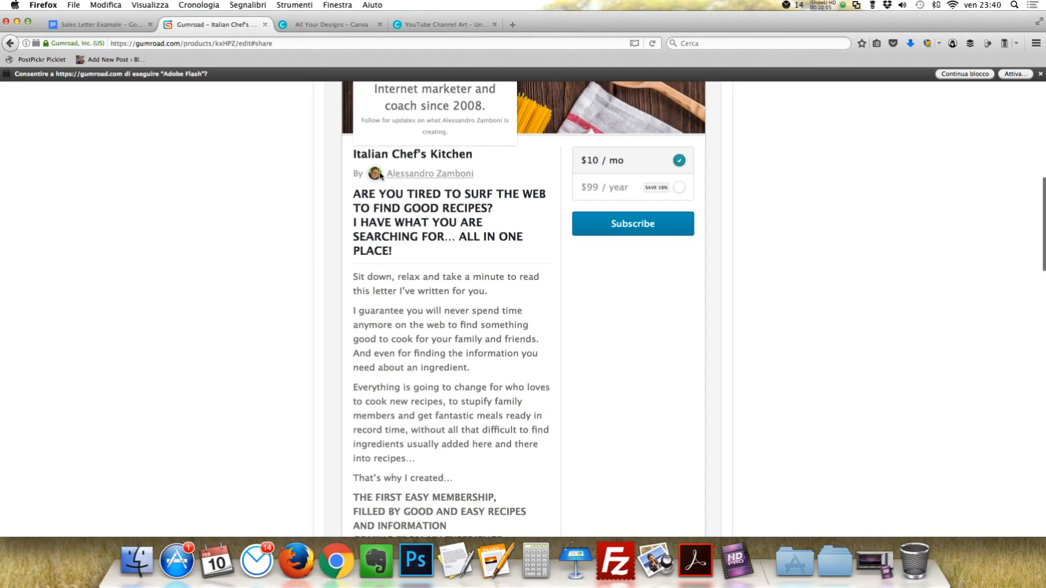
scroll(406, 175, up, 3)
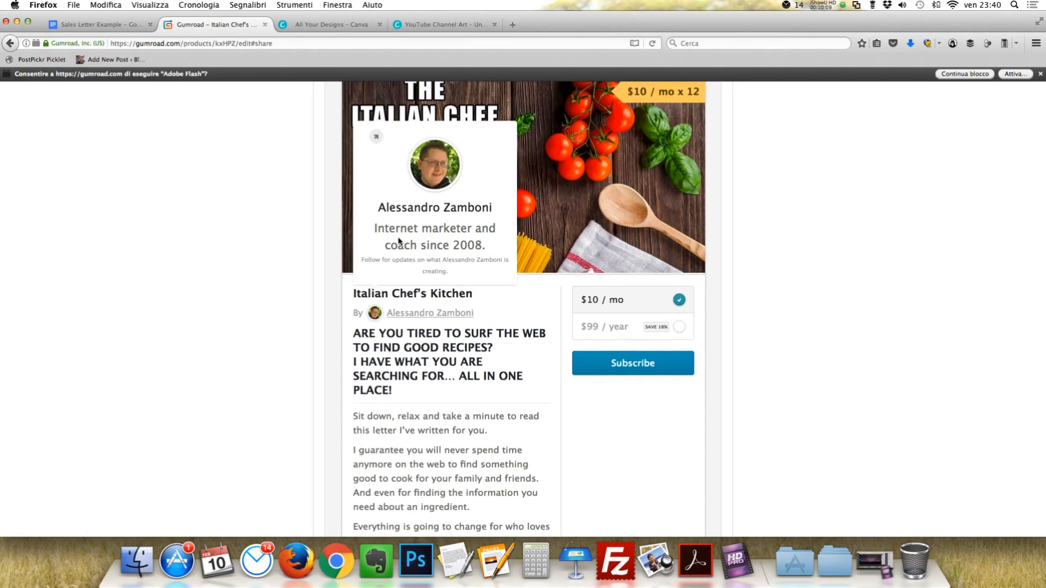
Compare the $99 yearly and $10 monthly payment choices in the embed preview, ending on the monthly one
click(679, 328)
click(679, 301)
click(680, 327)
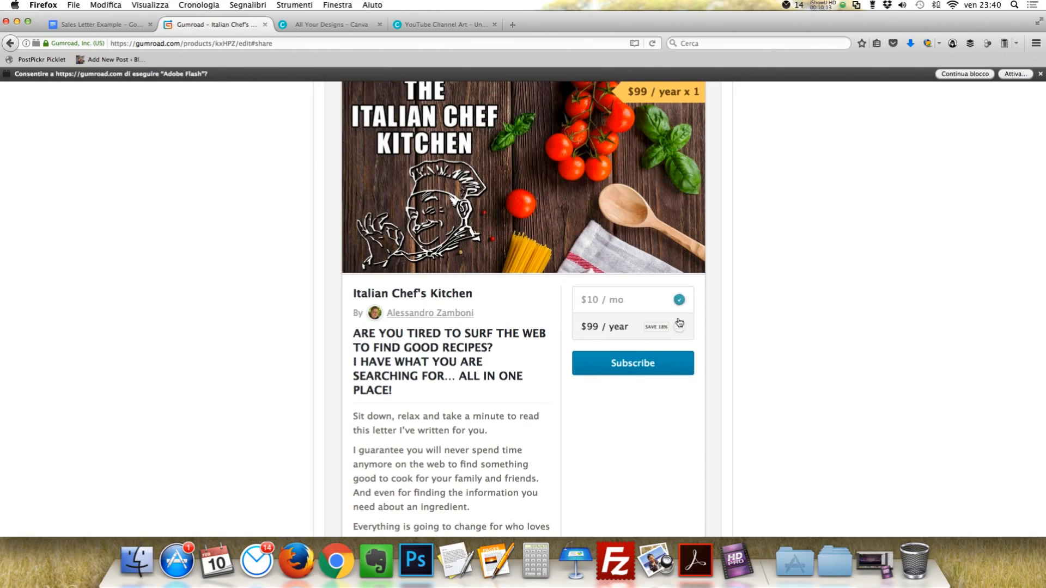
click(679, 301)
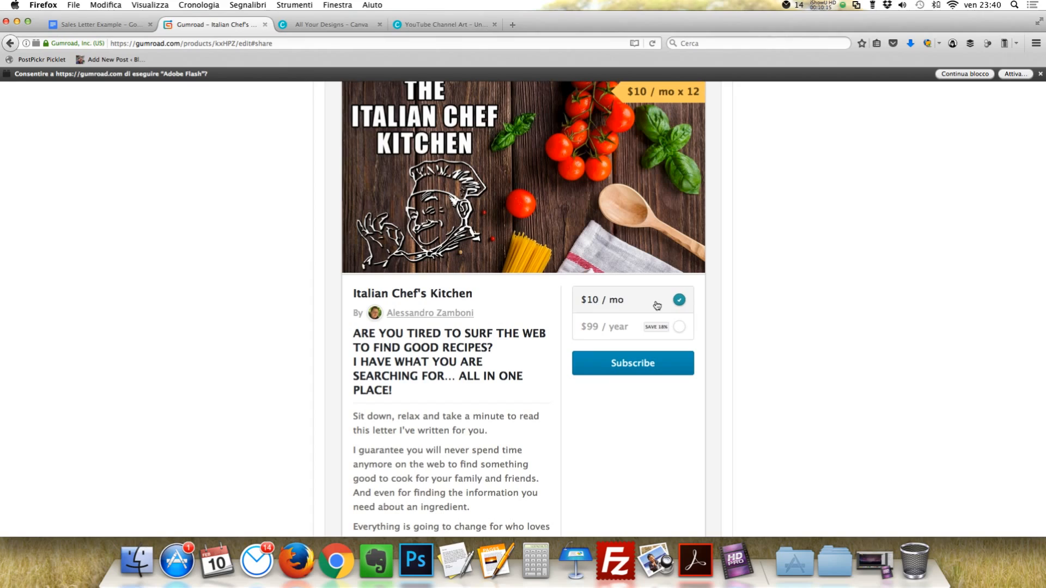
click(680, 327)
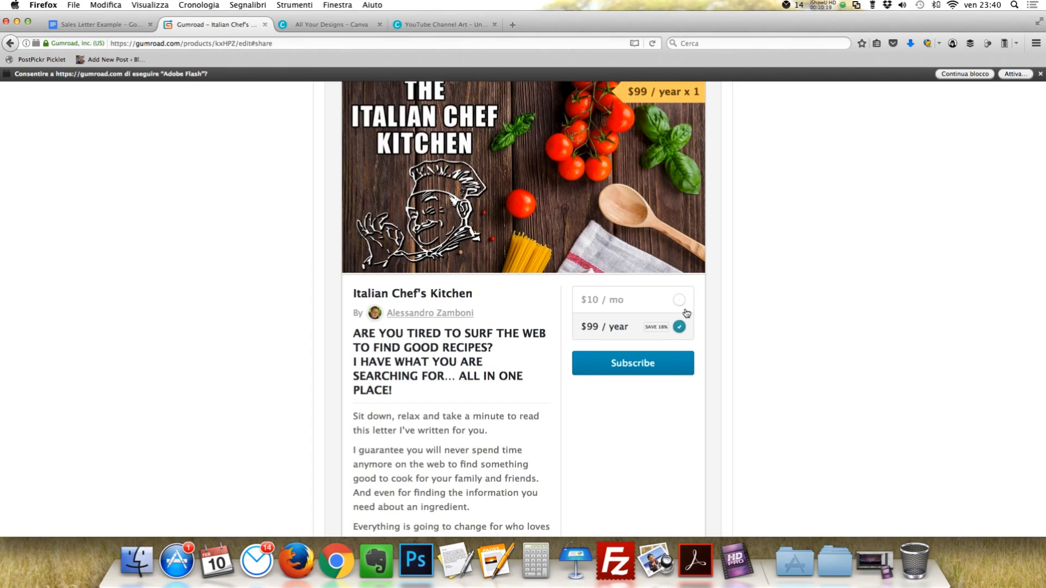
click(679, 300)
Try to copy the embed code for the website, and always allow Adobe Flash on gumroad.com
scroll(681, 308, down, 10)
scroll(681, 309, down, 15)
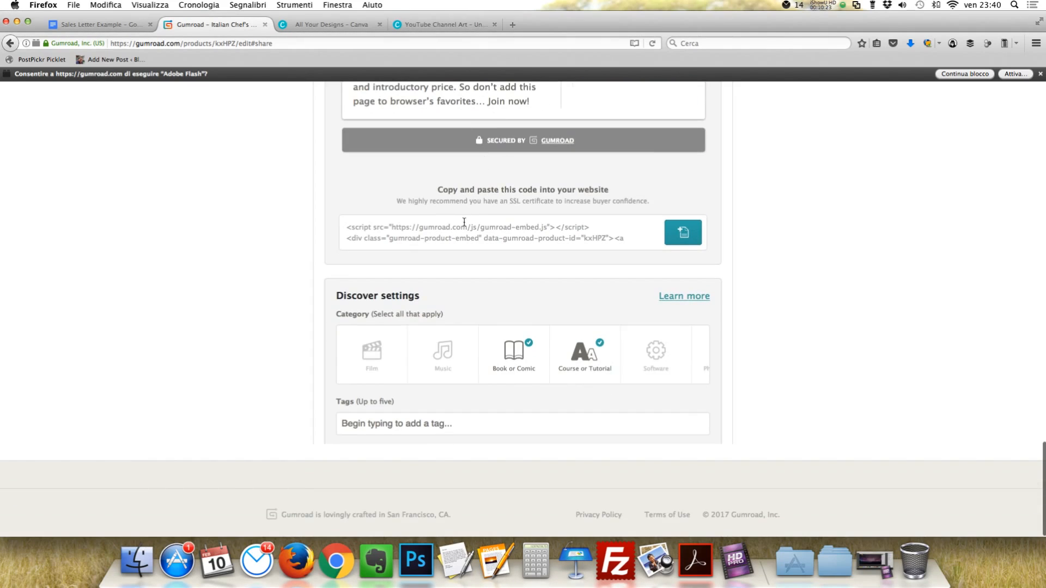
click(681, 237)
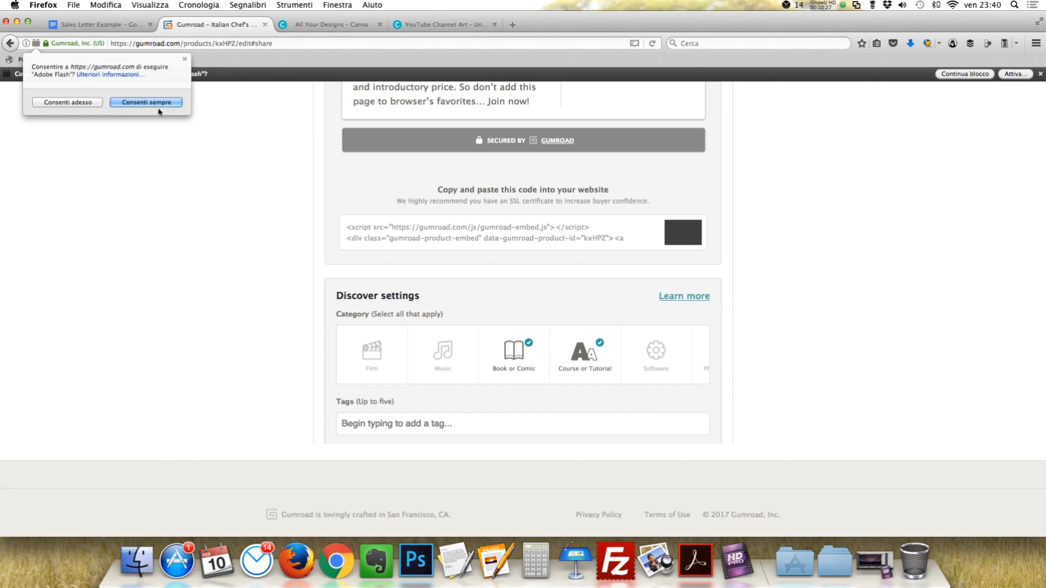
click(126, 103)
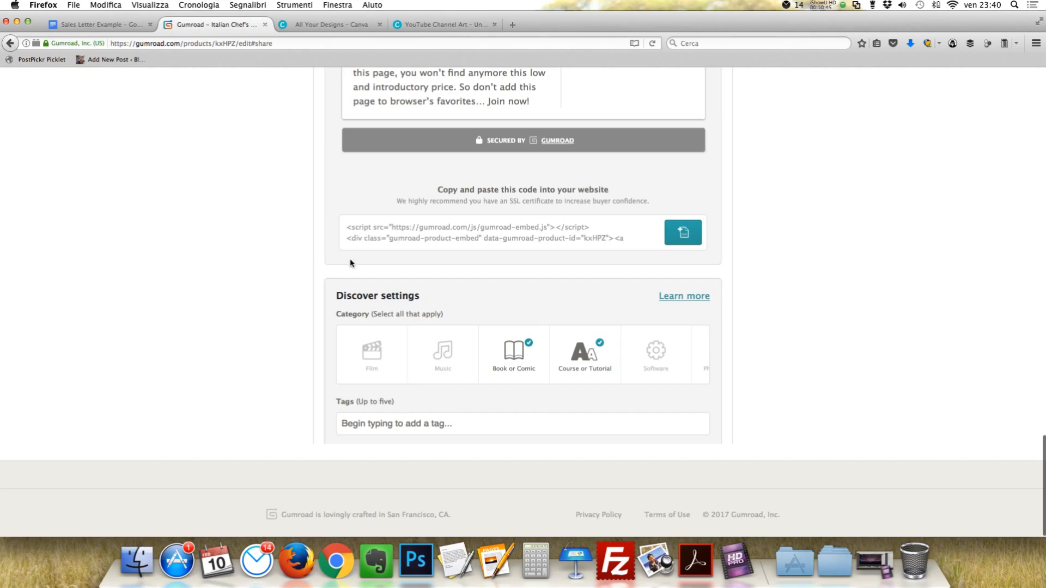
Switch to the overlay version, set its button text to "BUY NOW for a SPECIAL PRICE!" and highlight the button's website code
scroll(423, 290, up, 6)
scroll(511, 299, up, 15)
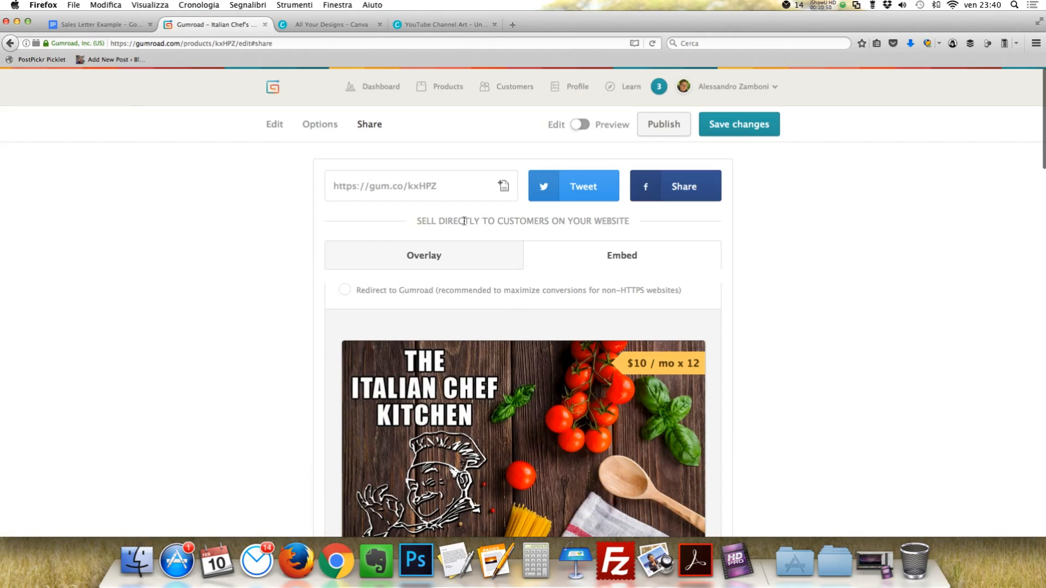
click(436, 259)
scroll(436, 260, down, 5)
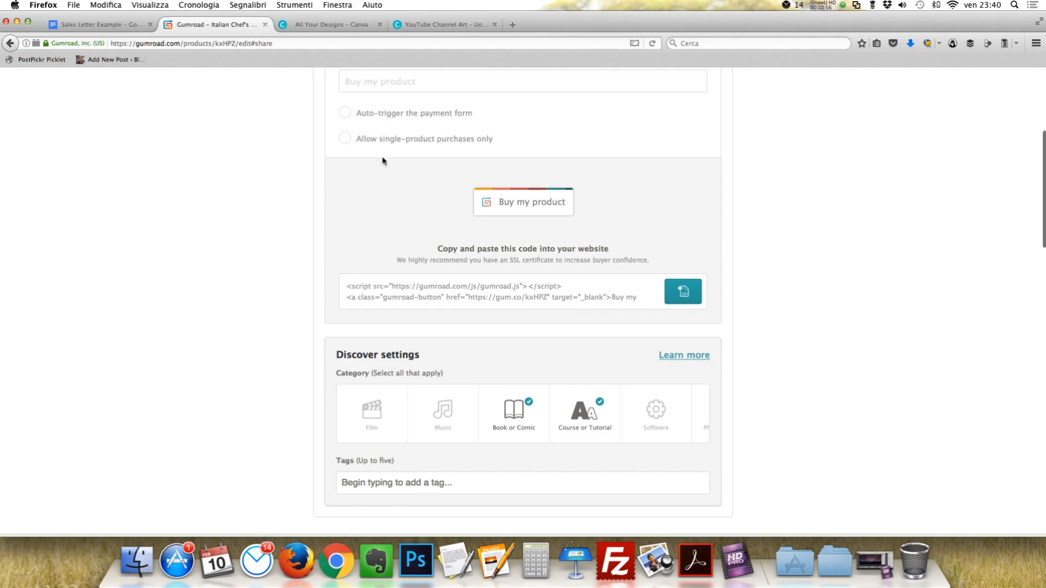
scroll(376, 155, up, 2)
click(348, 156)
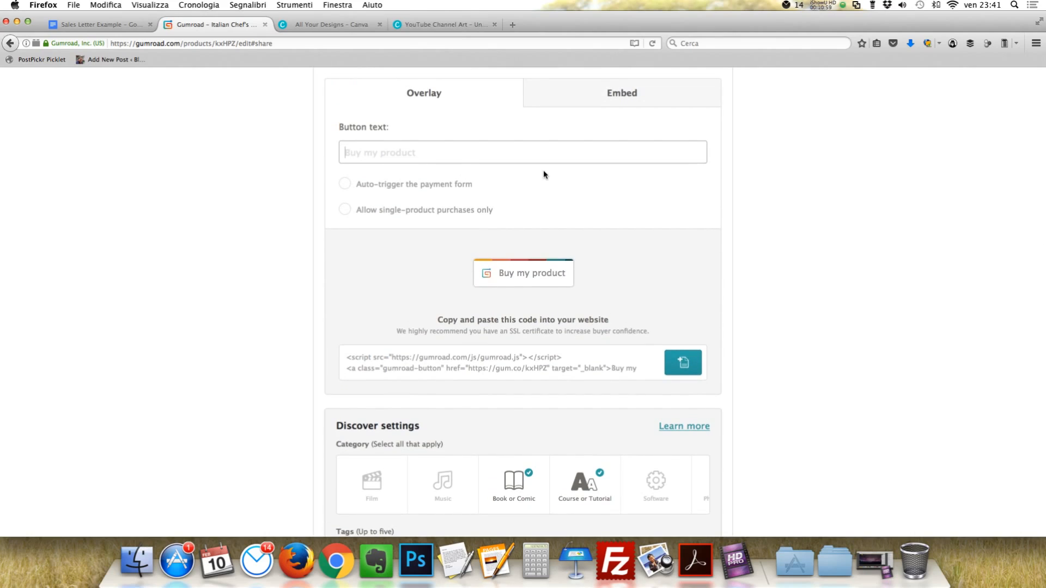
text(BUY NOW)
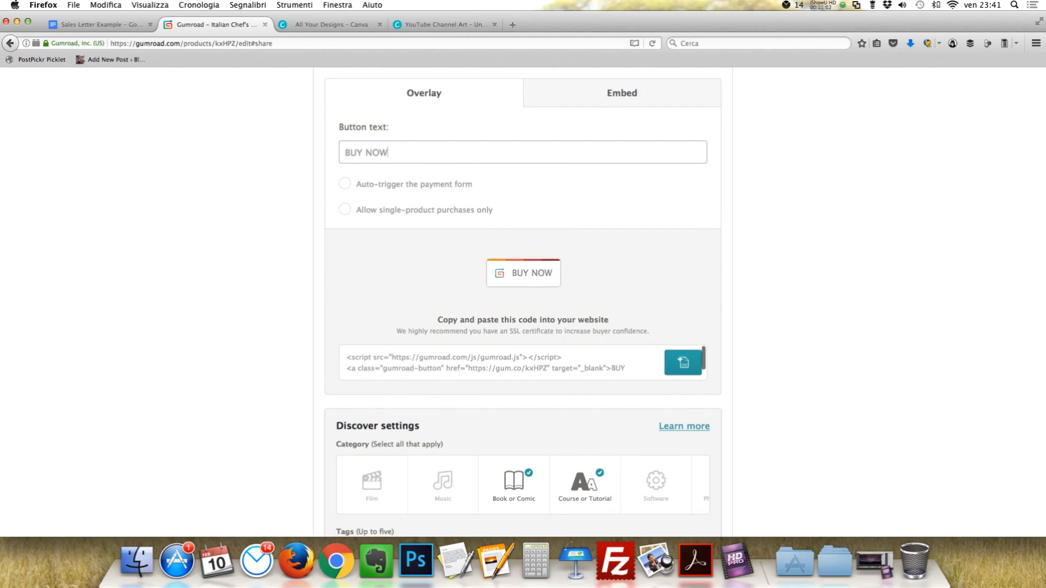
text( for)
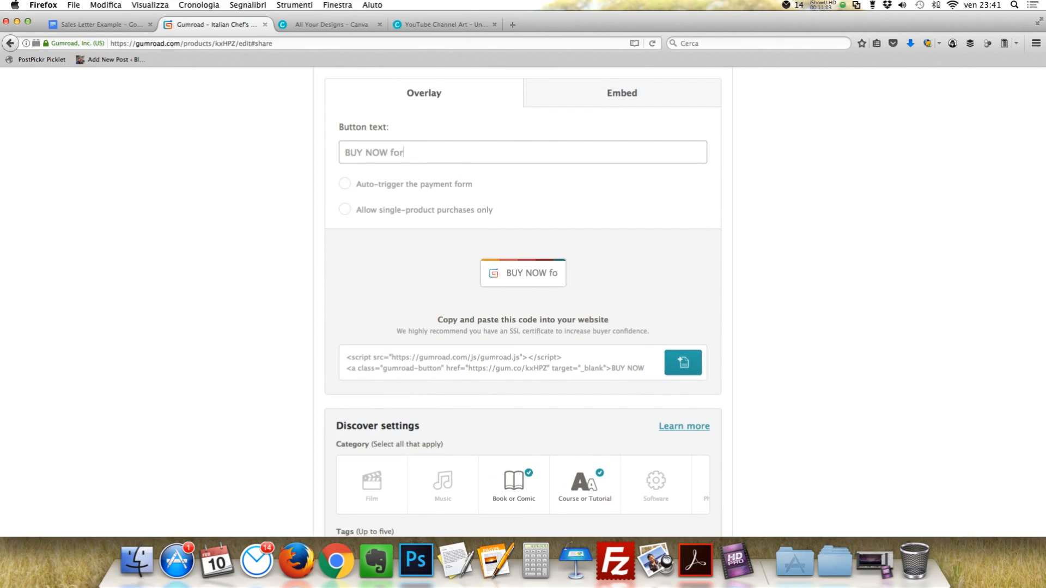
text( a SPECIAL PRICE!)
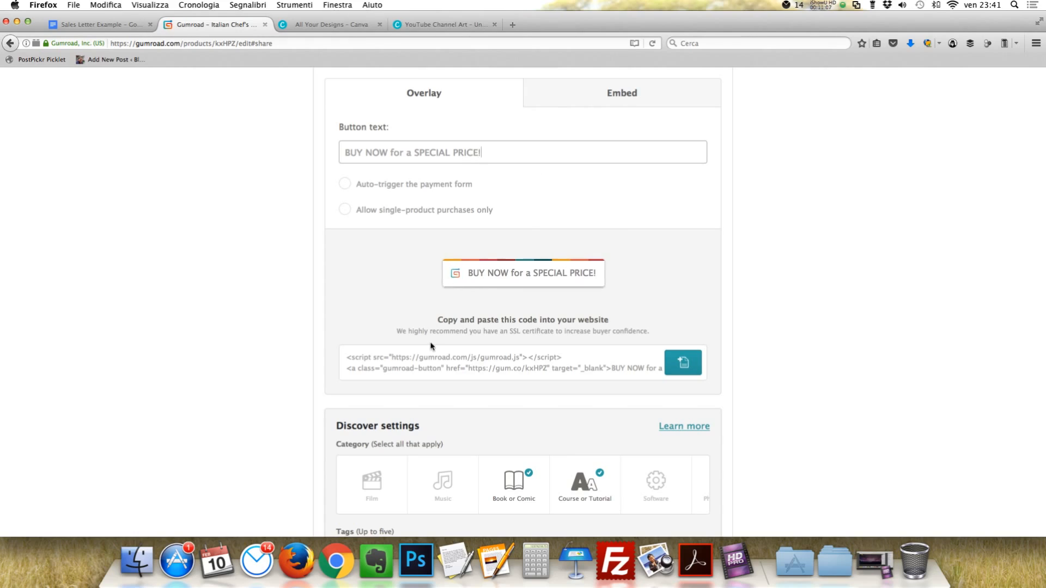
drag(349, 358, 583, 376)
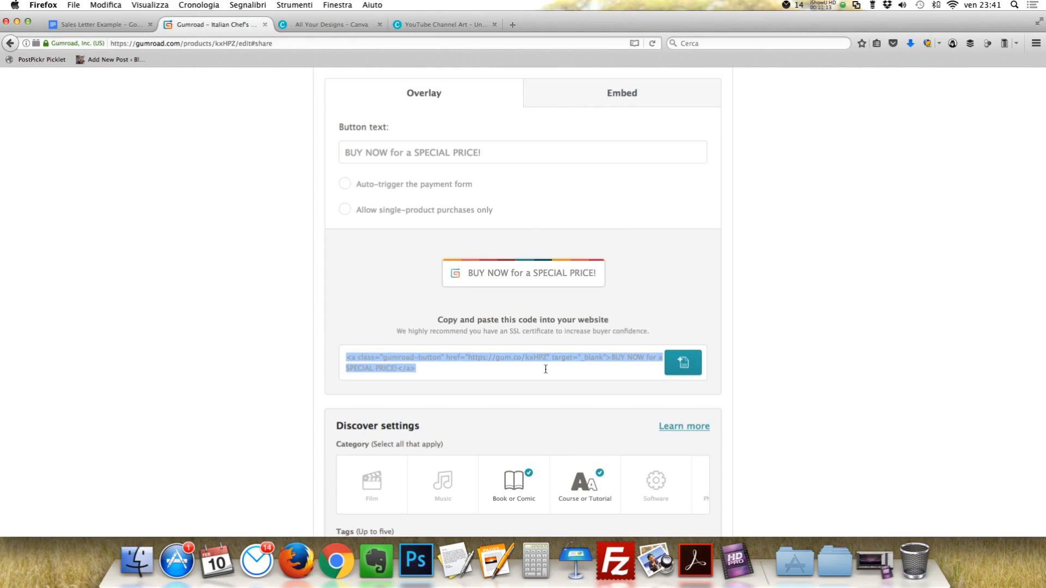
click(470, 374)
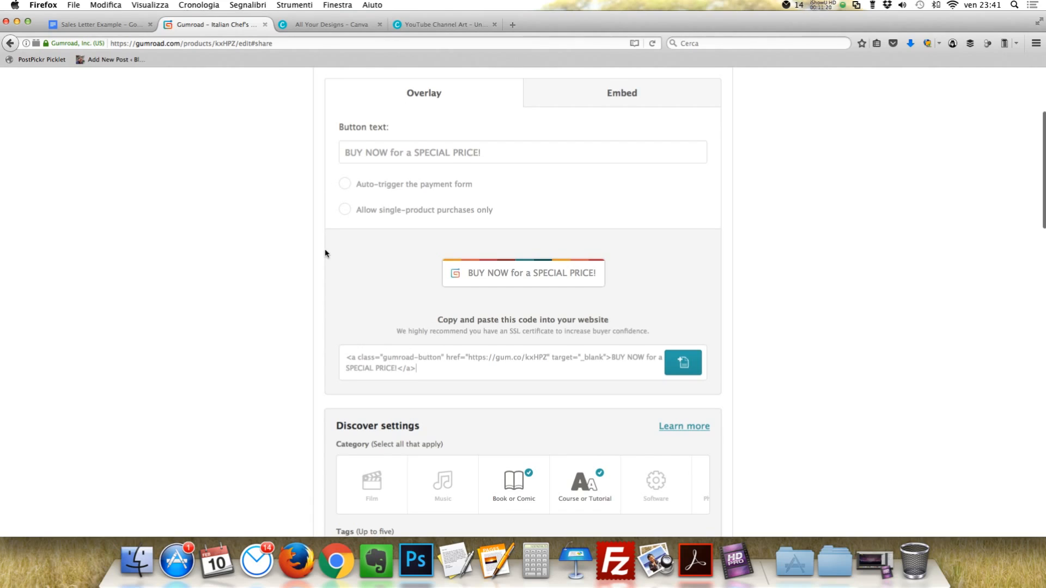
Remove the Book or Comic category from the Discover settings and add the tag "Membership"
scroll(327, 253, down, 5)
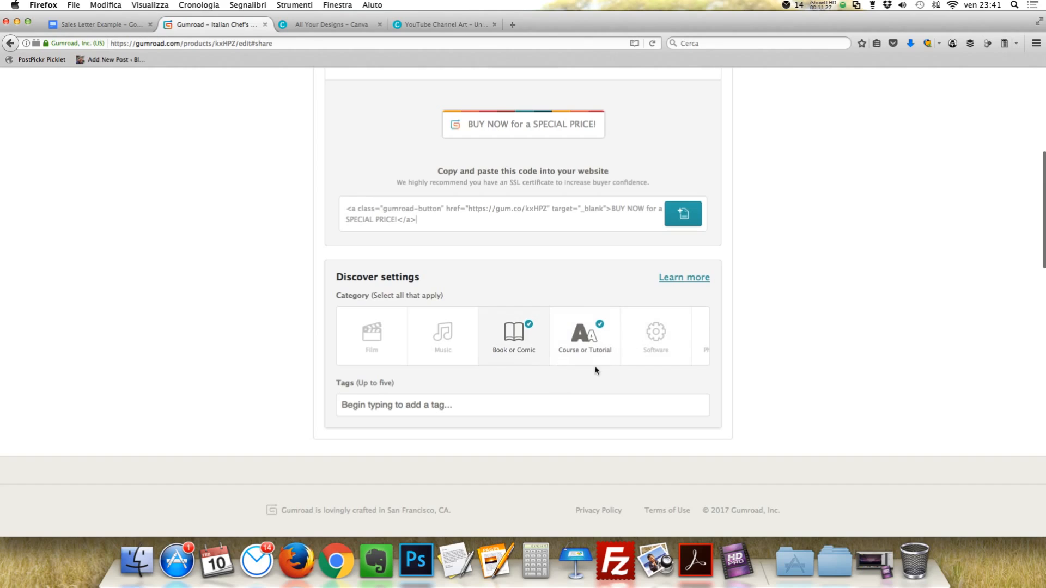
click(535, 350)
click(432, 405)
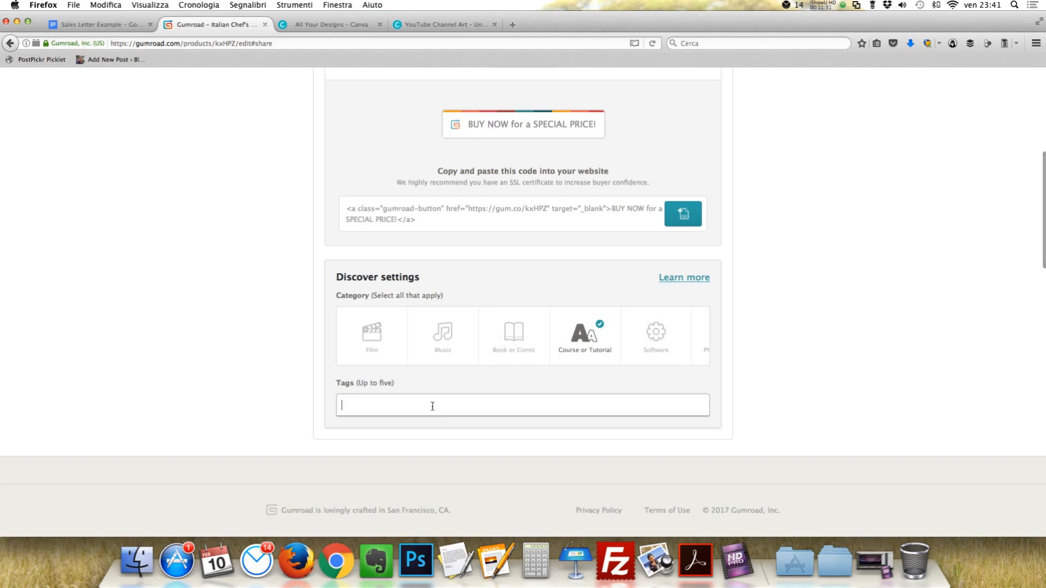
text(membership)
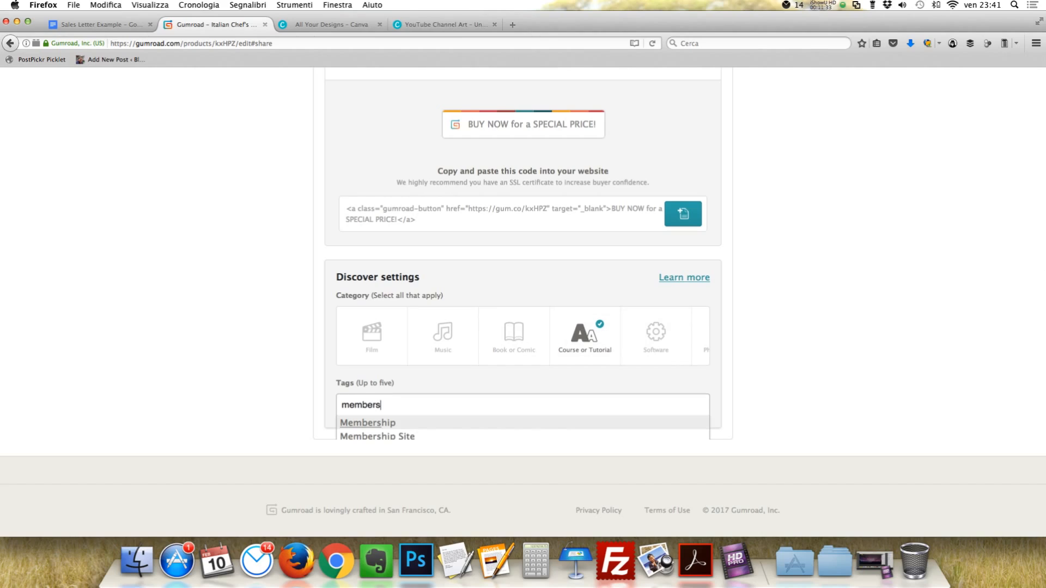
click(396, 426)
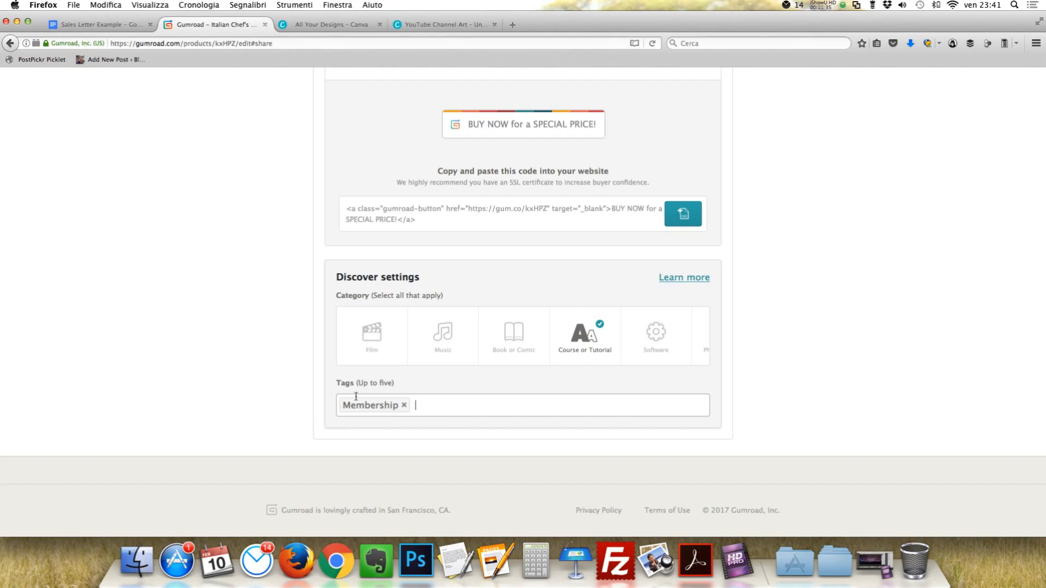
Save the product changes and publish the product
scroll(805, 374, up, 10)
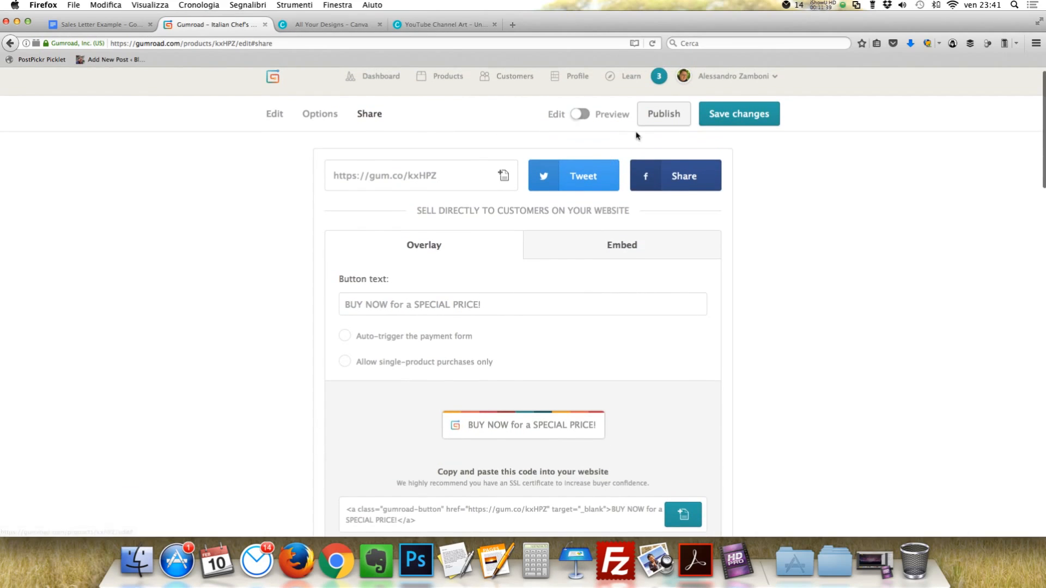
click(737, 110)
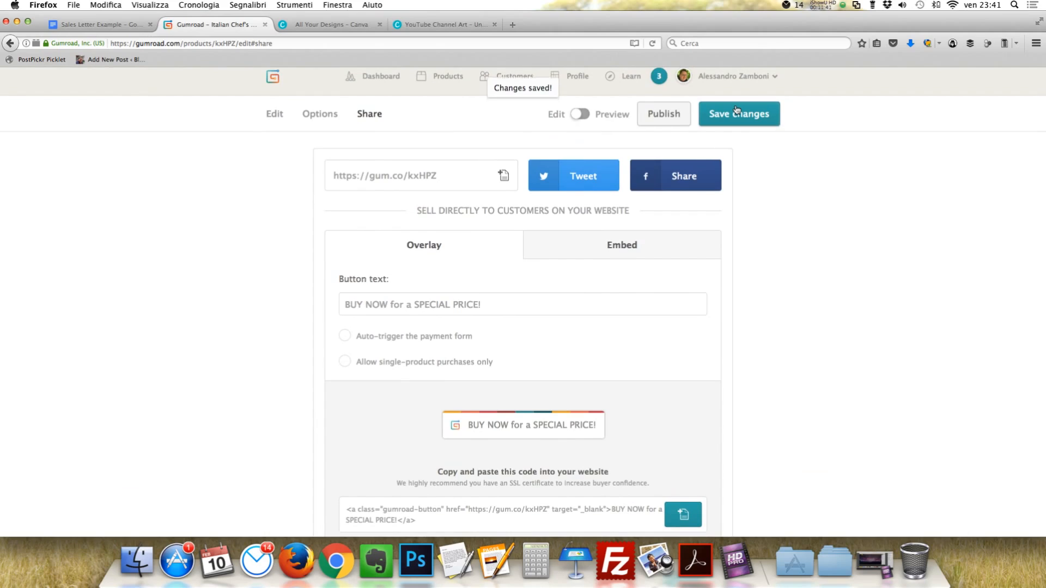
click(667, 114)
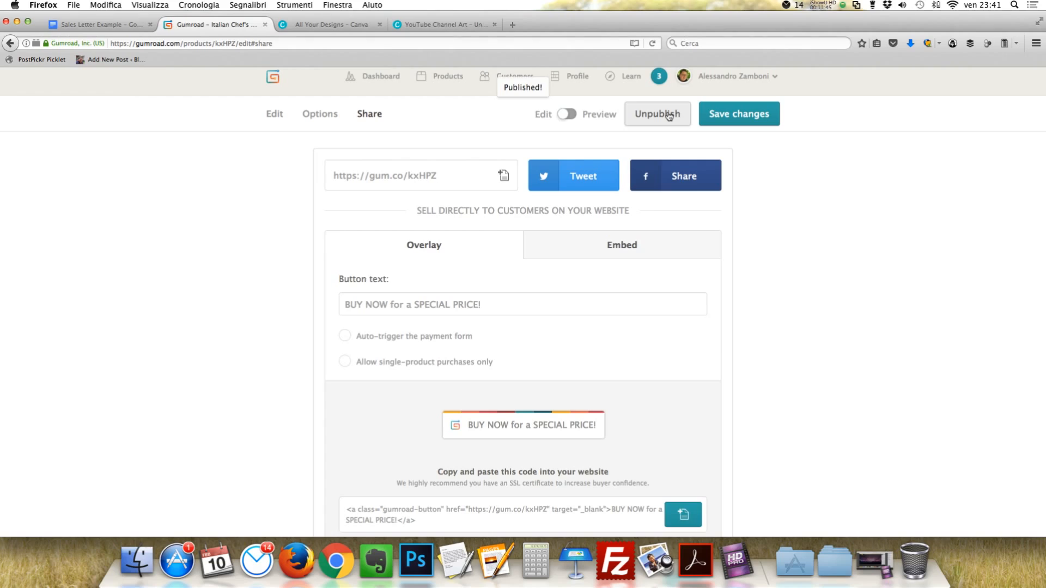
Select the published product's entire gum.co link
click(395, 178)
click(396, 177)
triple_click(399, 177)
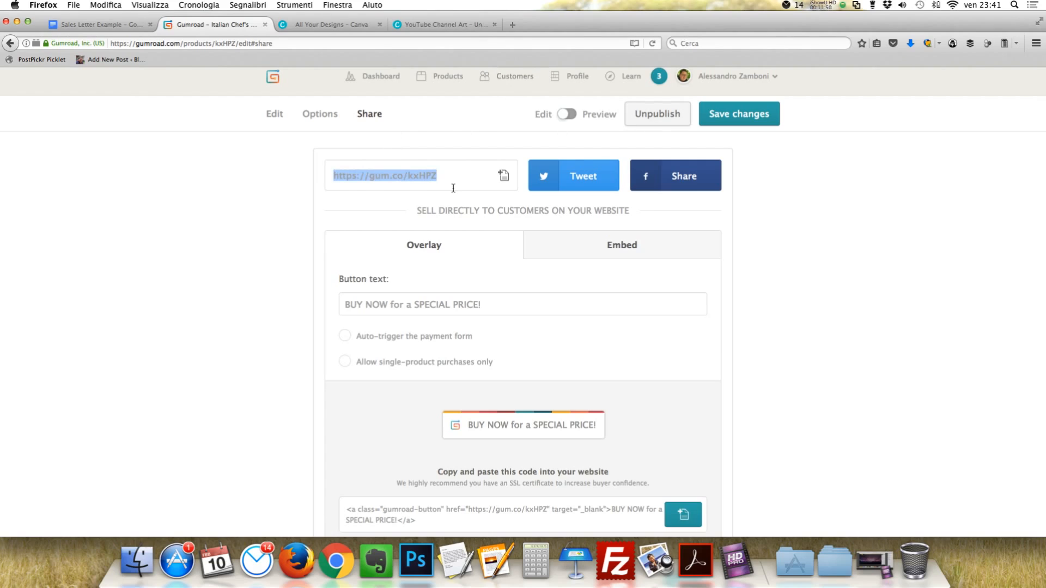
Open the published product's copied gum.co link in a new browser tab
click(517, 26)
key(super+v)
key(Return)
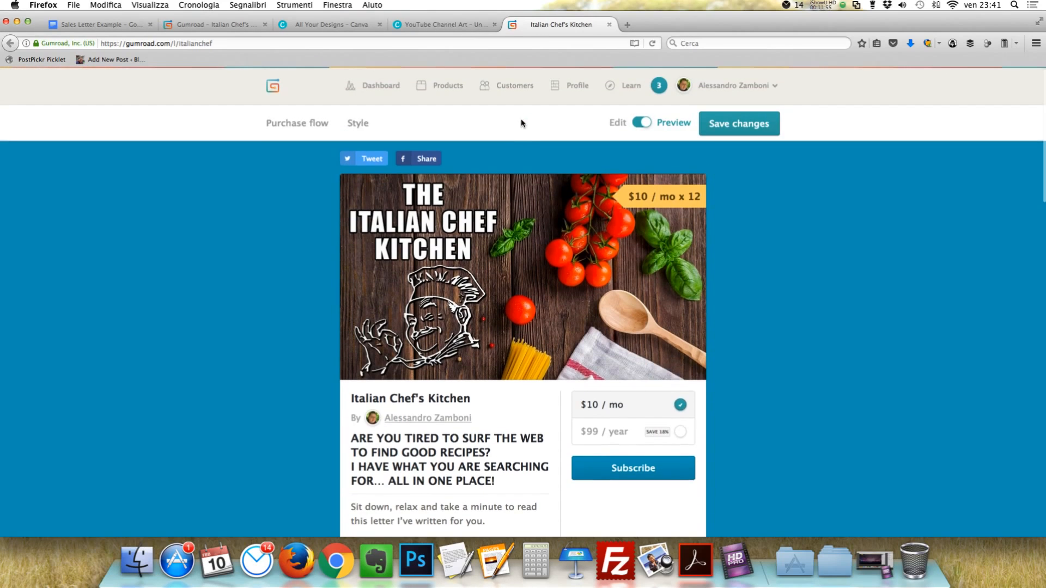
Review the whole Italian Chef's Kitchen product page, from the cover image and subscription prices to the closing P.P.S. paragraph
scroll(730, 254, down, 2)
scroll(730, 254, up, 2)
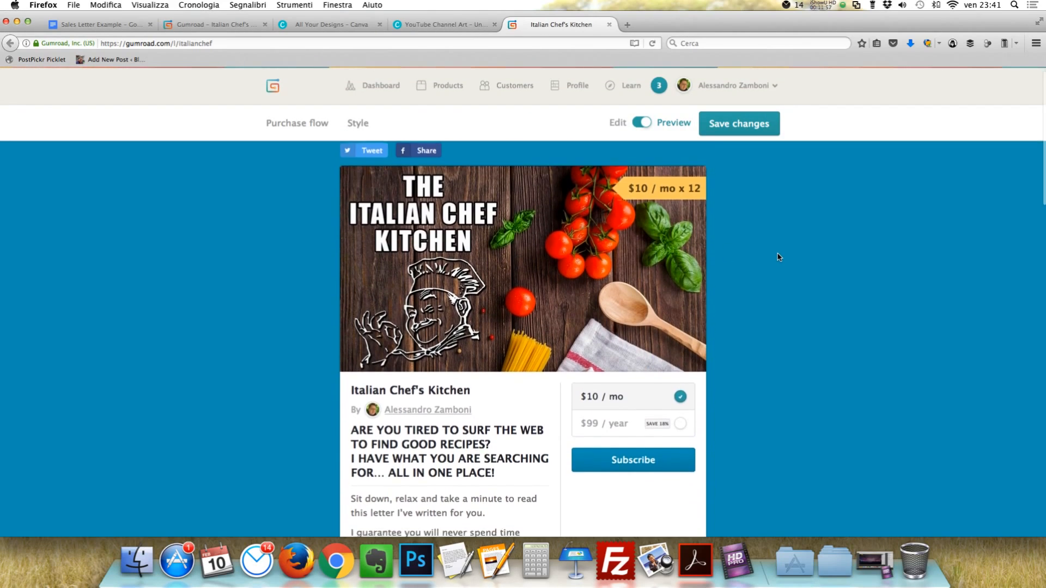
scroll(779, 257, down, 10)
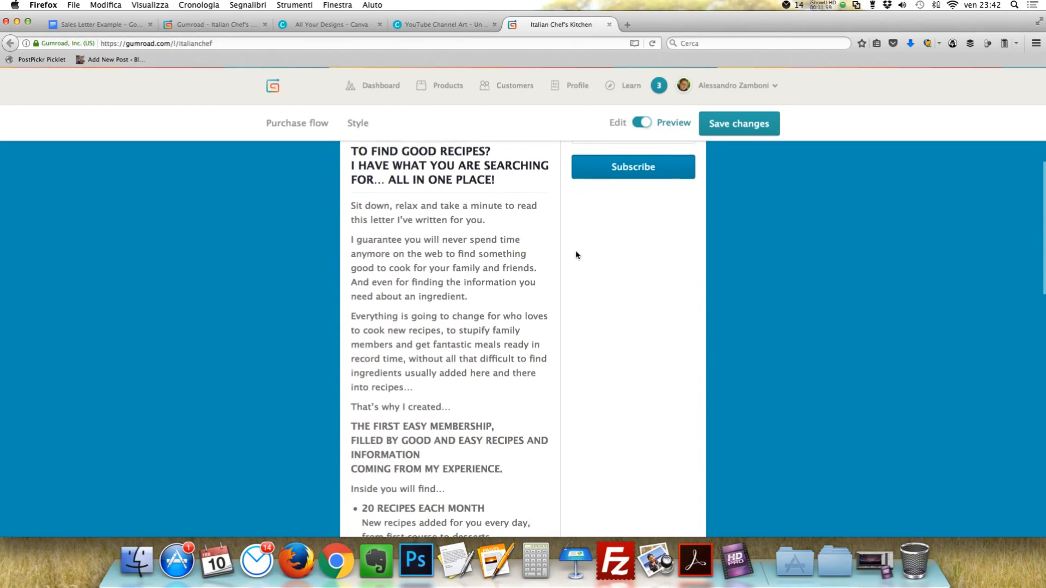
scroll(576, 254, down, 20)
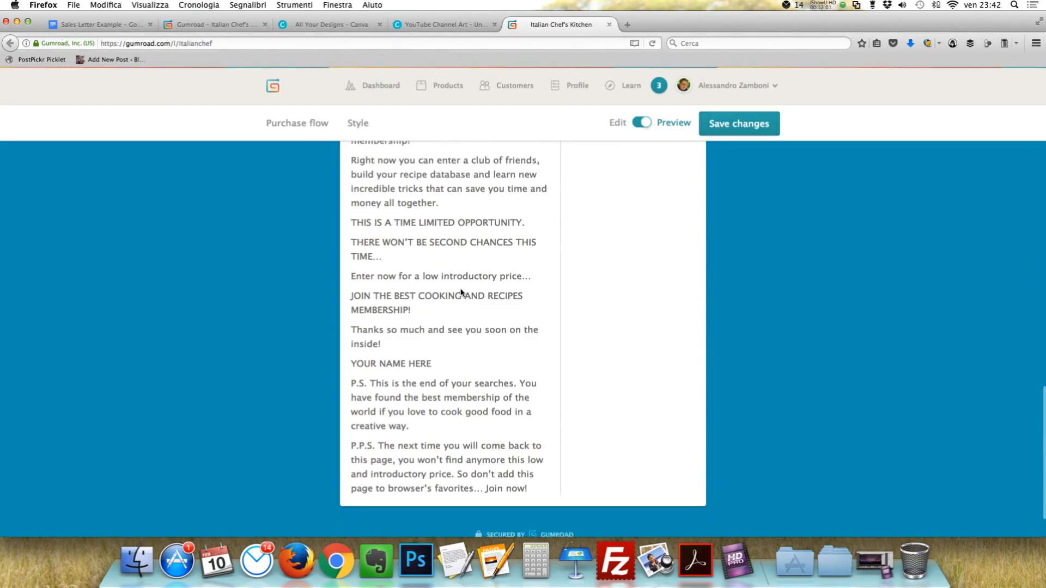
scroll(461, 293, down, 2)
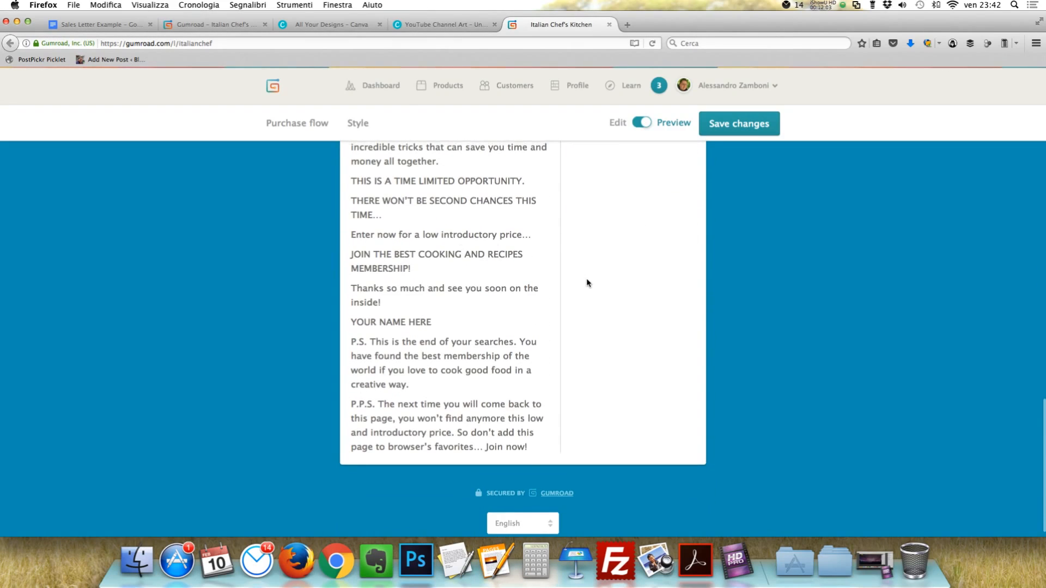
scroll(586, 280, up, 15)
scroll(477, 311, up, 12)
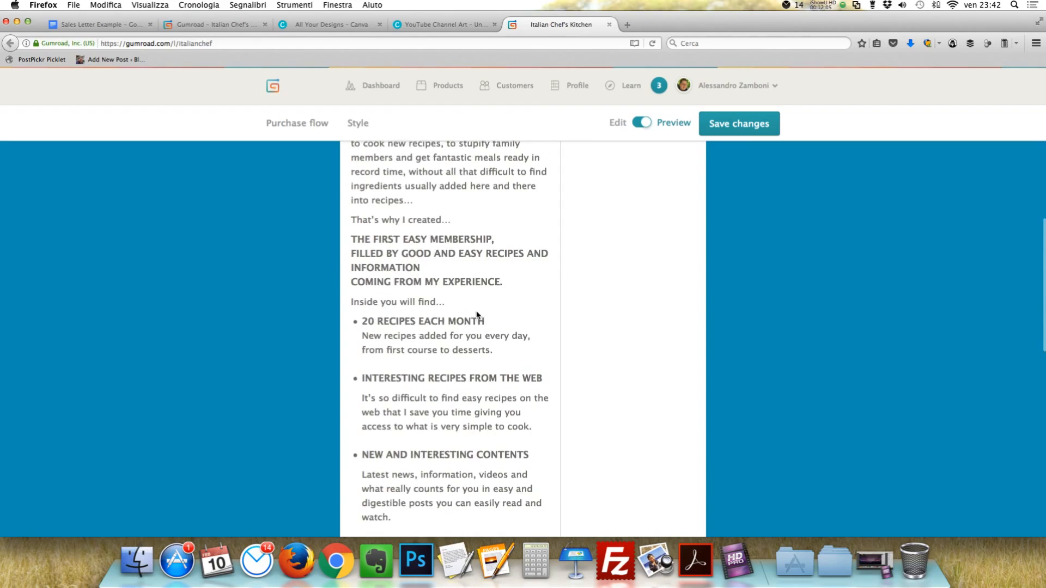
scroll(486, 316, up, 2)
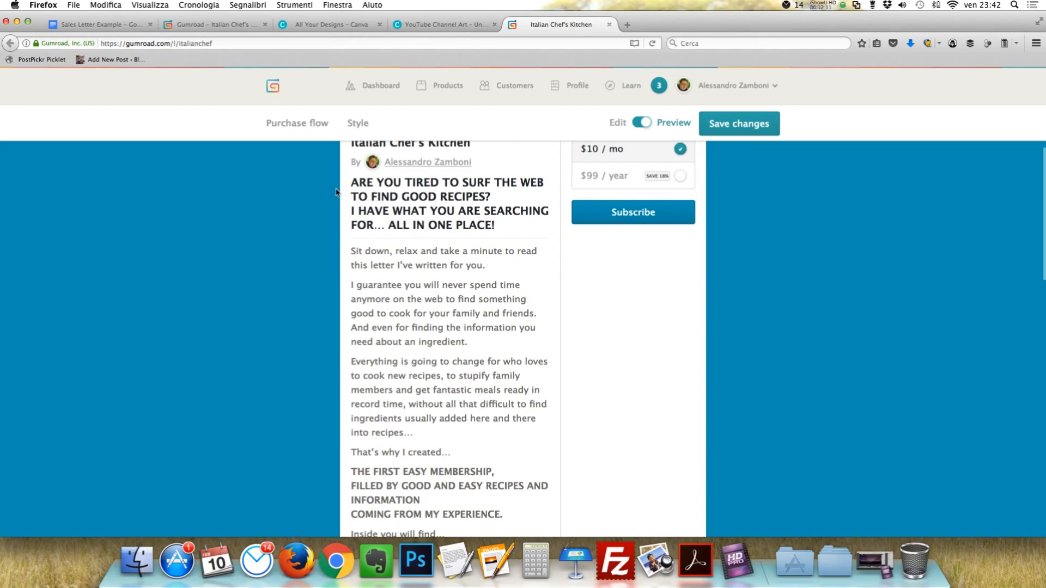
Examine the sales letter's structure, highlighting the headline and introductory paragraphs and checking the benefits list and closing offer
drag(353, 179, 474, 236)
drag(355, 297, 414, 416)
scroll(416, 410, up, 2)
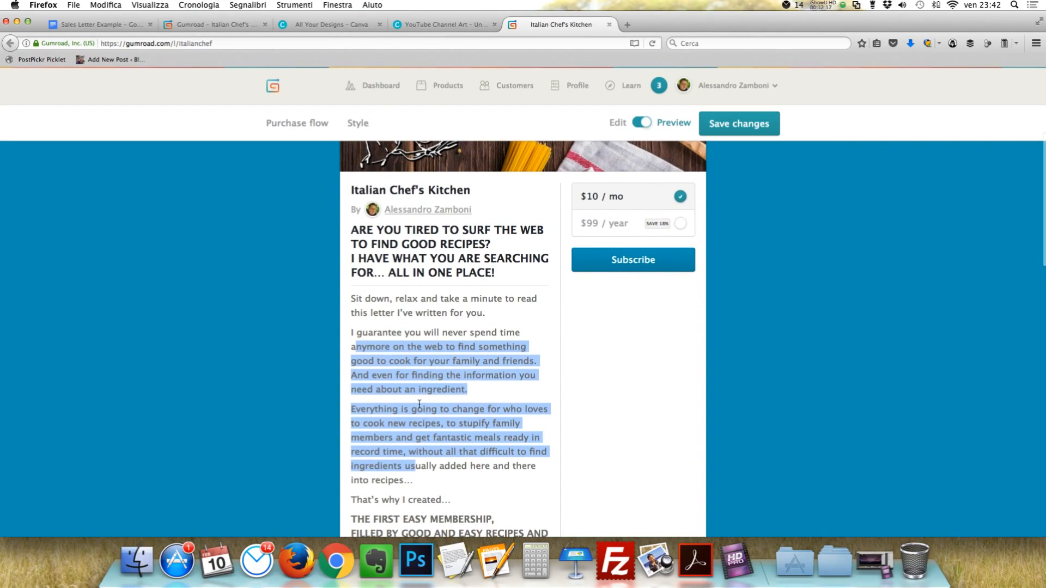
click(391, 339)
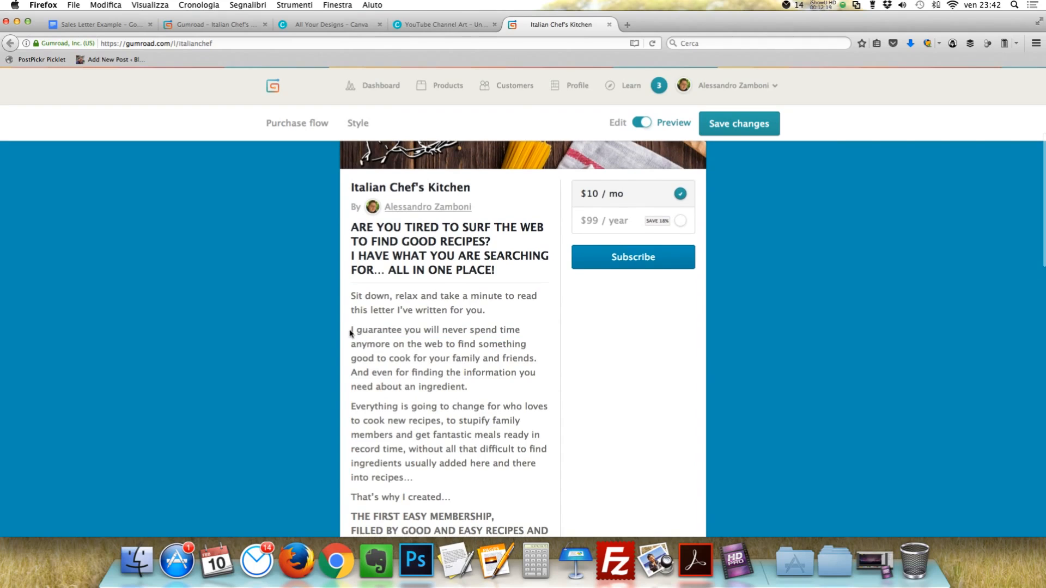
drag(351, 334, 460, 401)
click(452, 435)
scroll(453, 435, down, 5)
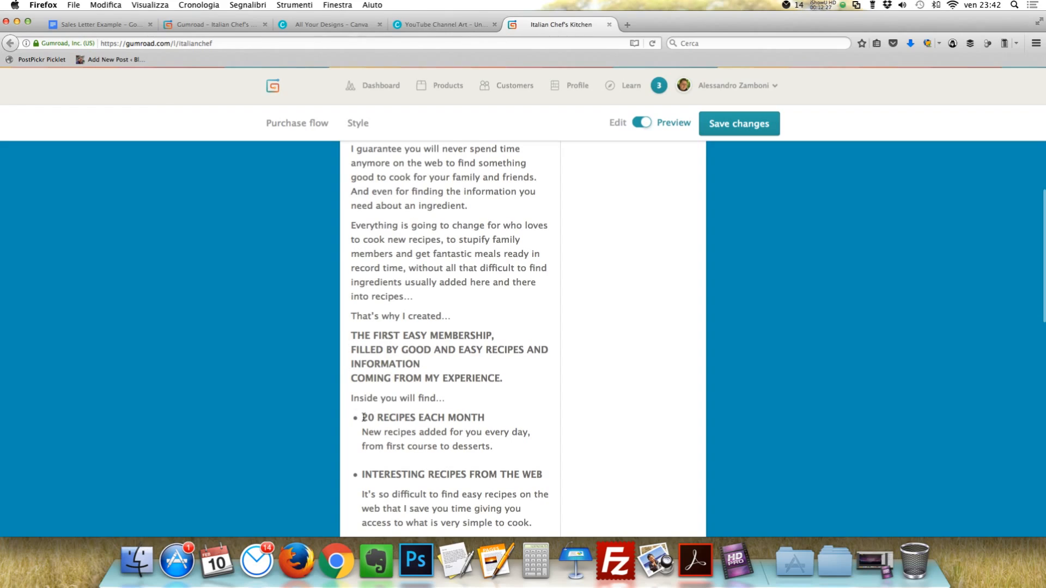
scroll(425, 424, down, 10)
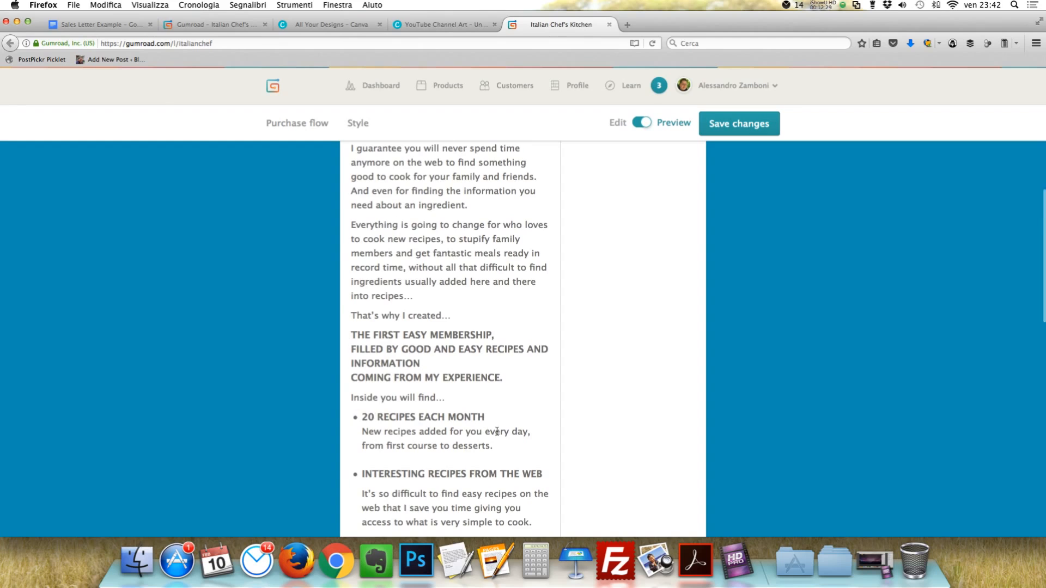
scroll(424, 362, down, 5)
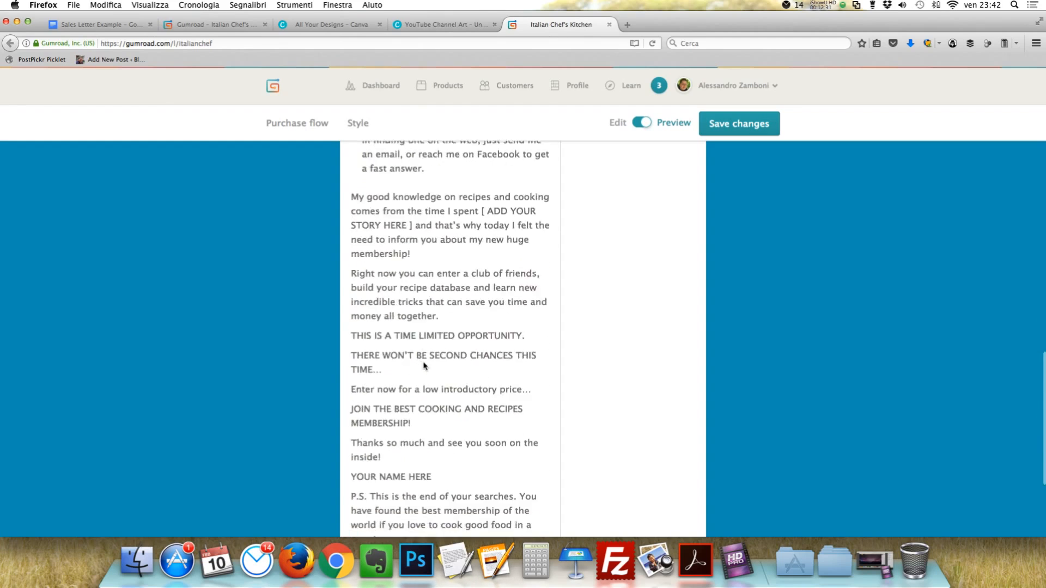
scroll(424, 363, up, 15)
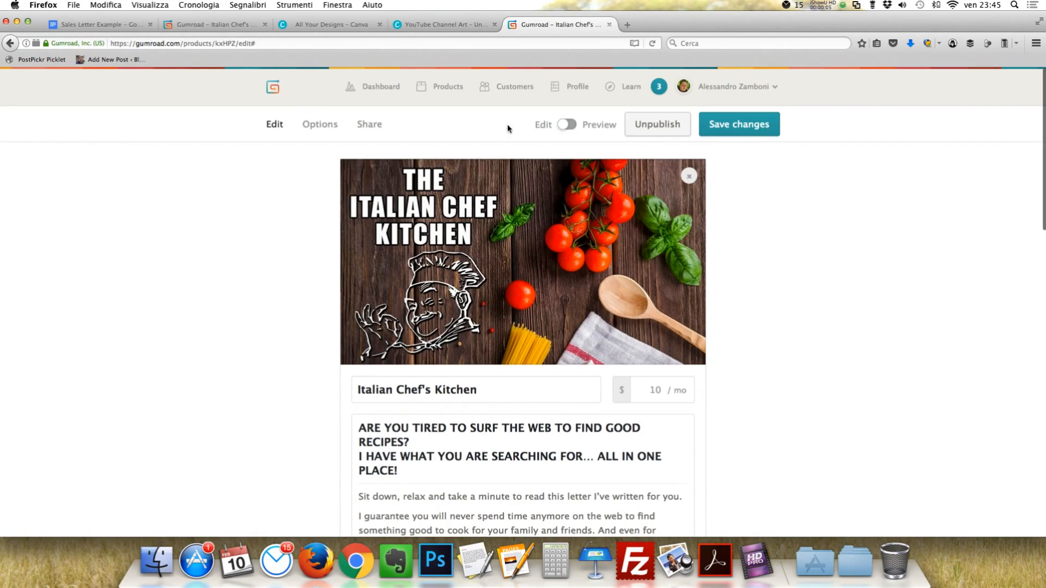
Open the Gumroad Customers page
click(504, 89)
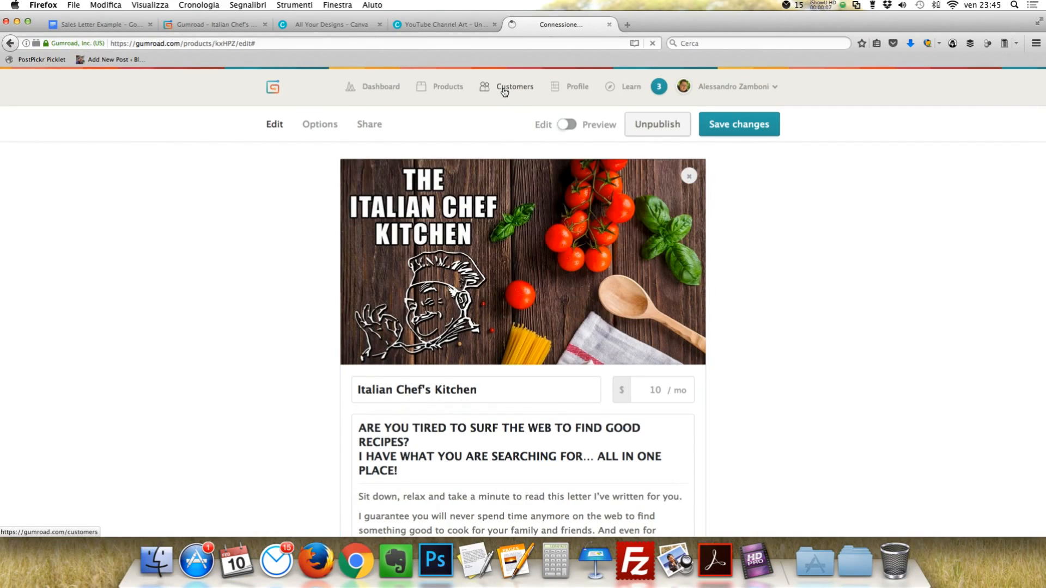